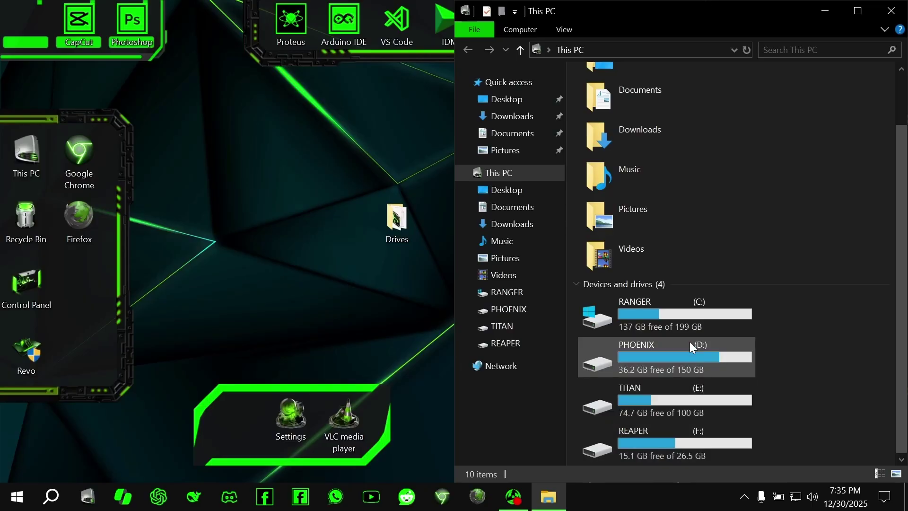
- Examine the drive icon files in the desktop's Drives folder, then close the folder
{"action": "left_click", "coordinate": [410, 223]}
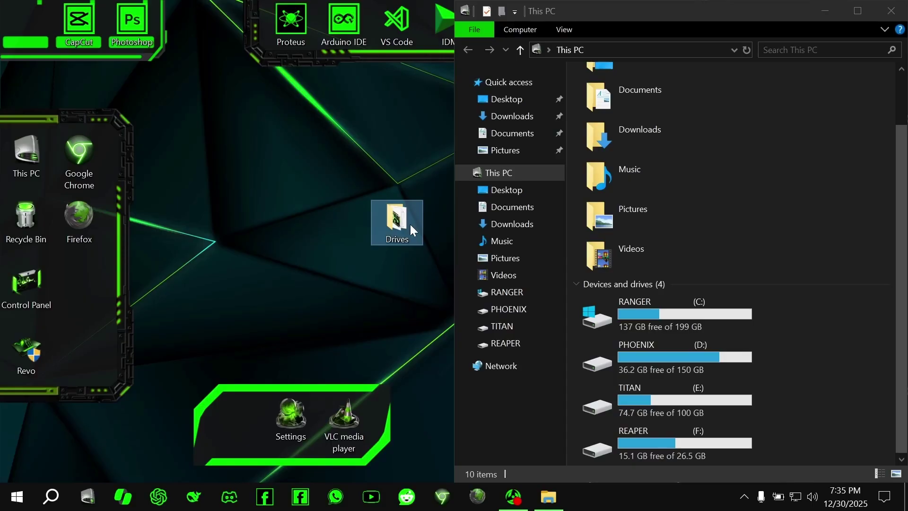
{"action": "double_click", "coordinate": [410, 225]}
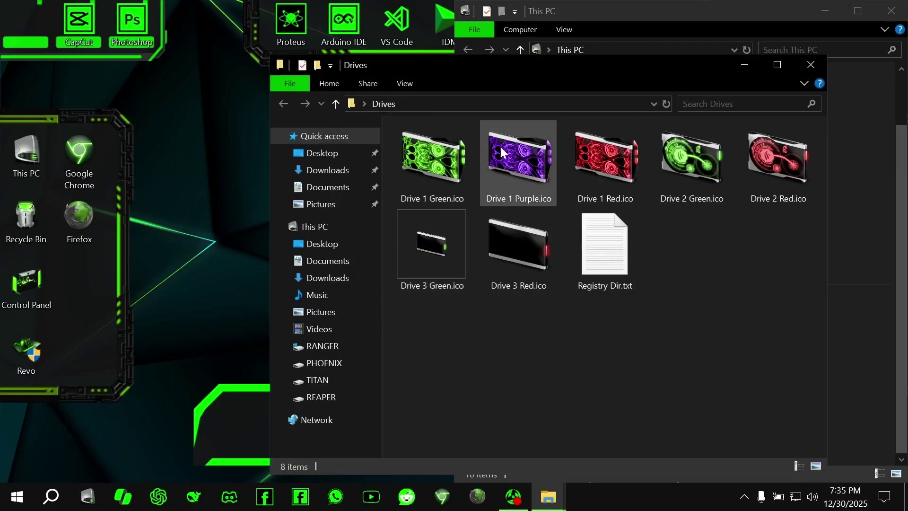
{"action": "left_click_drag", "start_coordinate": [536, 63], "coordinate": [3, 72]}
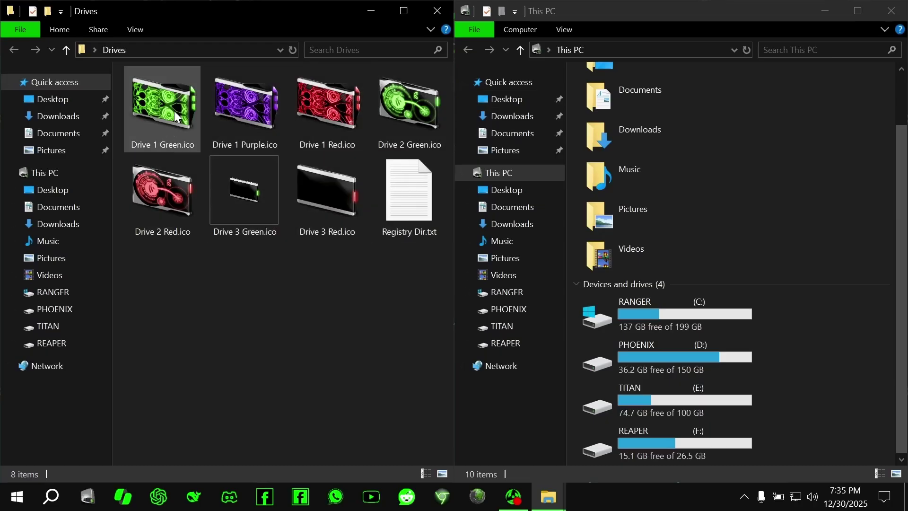
{"action": "mouse_move", "coordinate": [174, 110]}
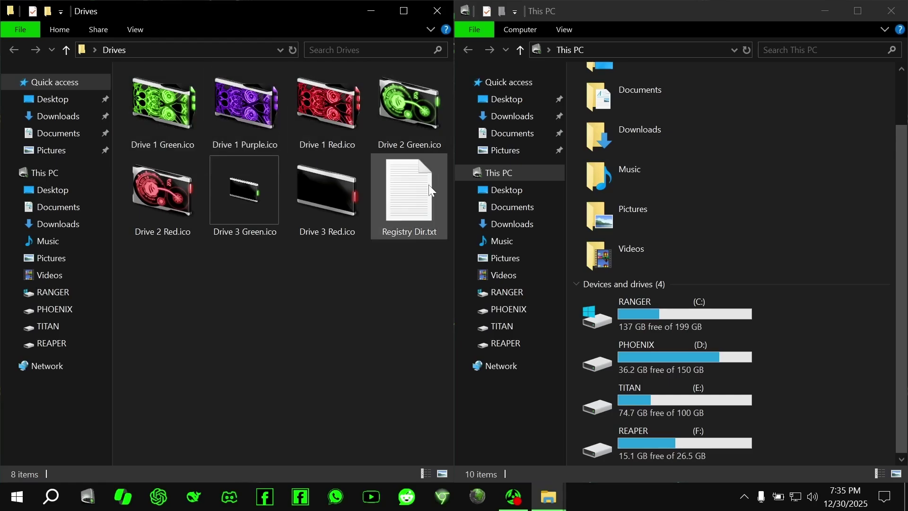
{"action": "left_click", "coordinate": [446, 13]}
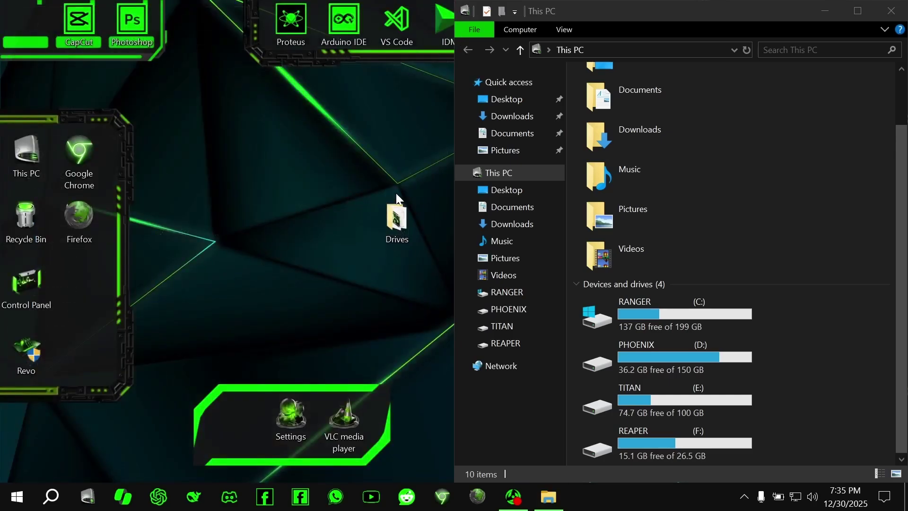
- Copy the Drives folder from the desktop and go to the folder C:\Windows\System32\Icons
{"action": "right_click", "coordinate": [396, 220]}
{"action": "left_click", "coordinate": [473, 405]}
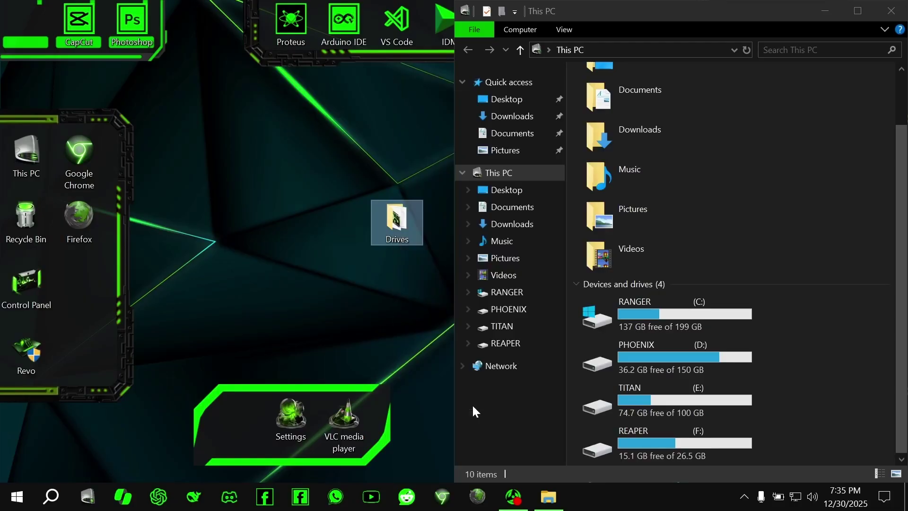
{"action": "double_click", "coordinate": [673, 320]}
{"action": "left_click", "coordinate": [654, 233]}
{"action": "double_click", "coordinate": [654, 233]}
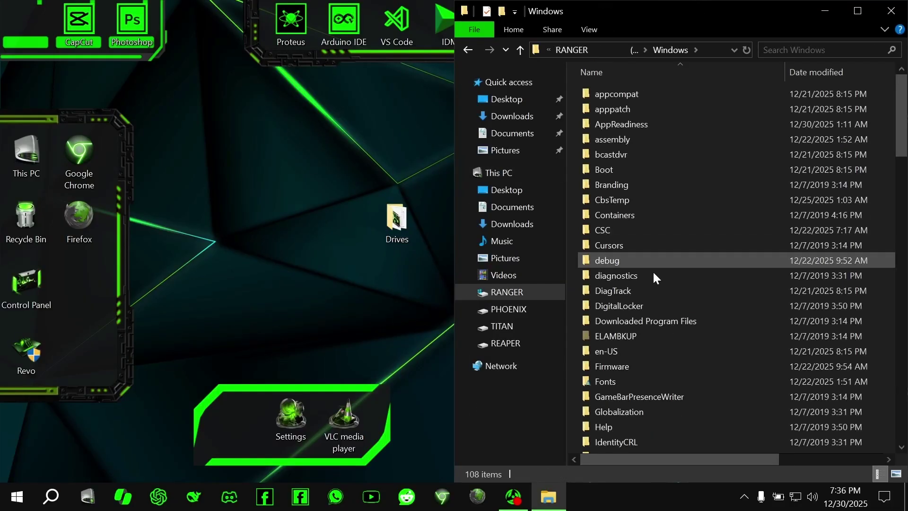
{"action": "scroll", "coordinate": [654, 292], "scroll_direction": "down", "scroll_amount": 13}
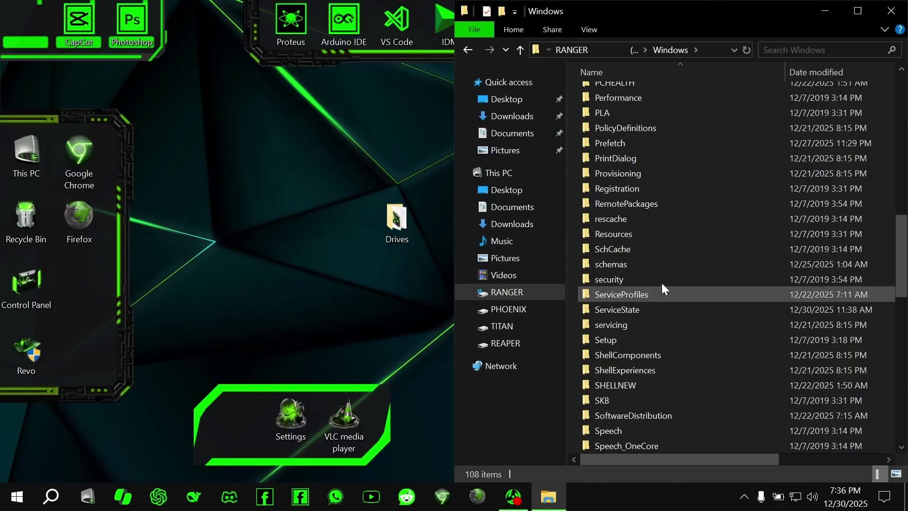
{"action": "scroll", "coordinate": [661, 282], "scroll_direction": "down", "scroll_amount": 5}
{"action": "double_click", "coordinate": [671, 248]}
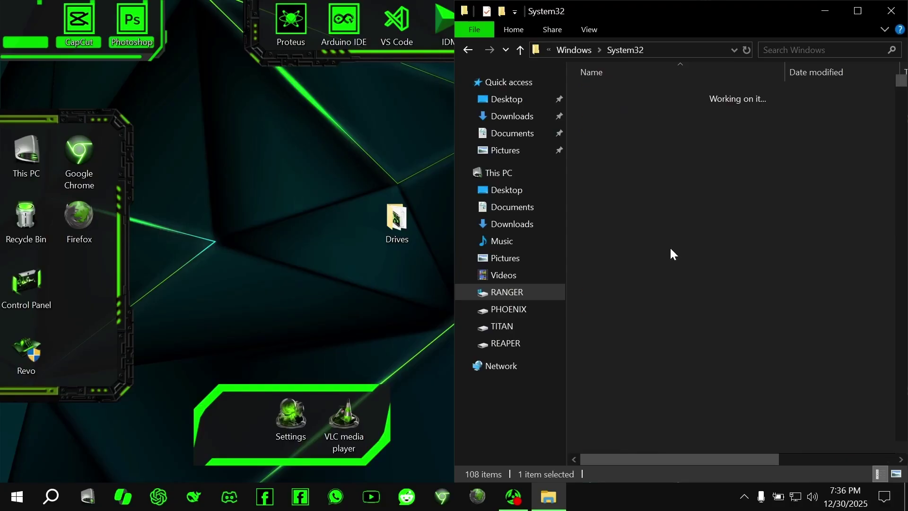
{"action": "scroll", "coordinate": [671, 248], "scroll_direction": "down", "scroll_amount": 12}
{"action": "double_click", "coordinate": [636, 268]}
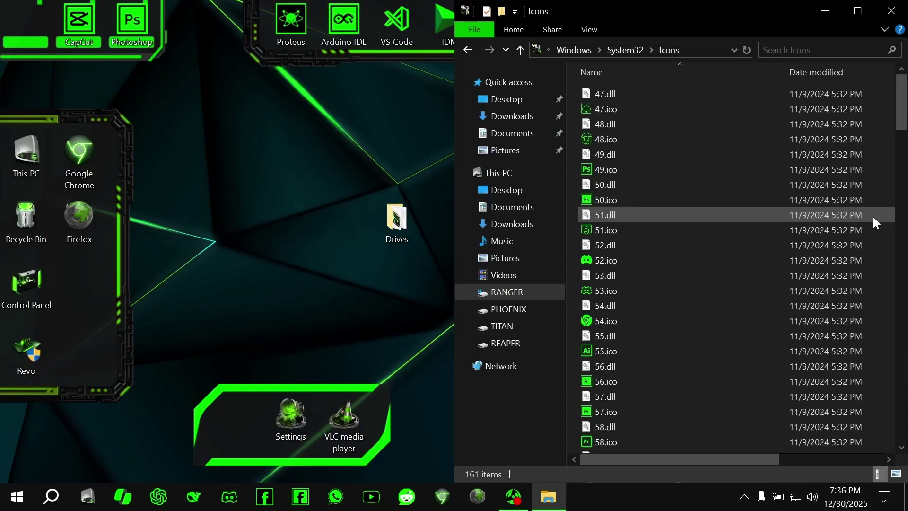
- Paste the Drives folder into the Icons folder with administrator permission and dock the window to the right half of the screen
{"action": "left_click", "coordinate": [858, 10]}
{"action": "right_click", "coordinate": [708, 137]}
{"action": "left_click", "coordinate": [740, 255]}
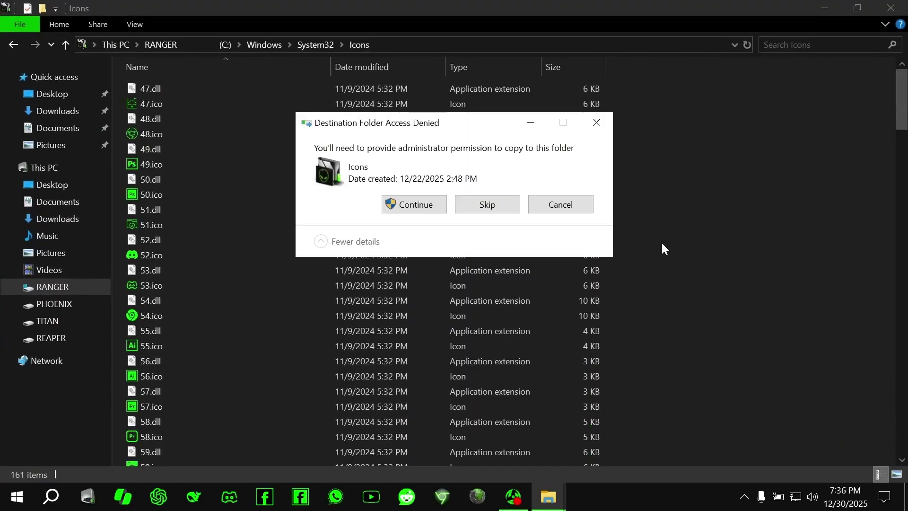
{"action": "left_click", "coordinate": [416, 204]}
{"action": "left_click", "coordinate": [860, 7]}
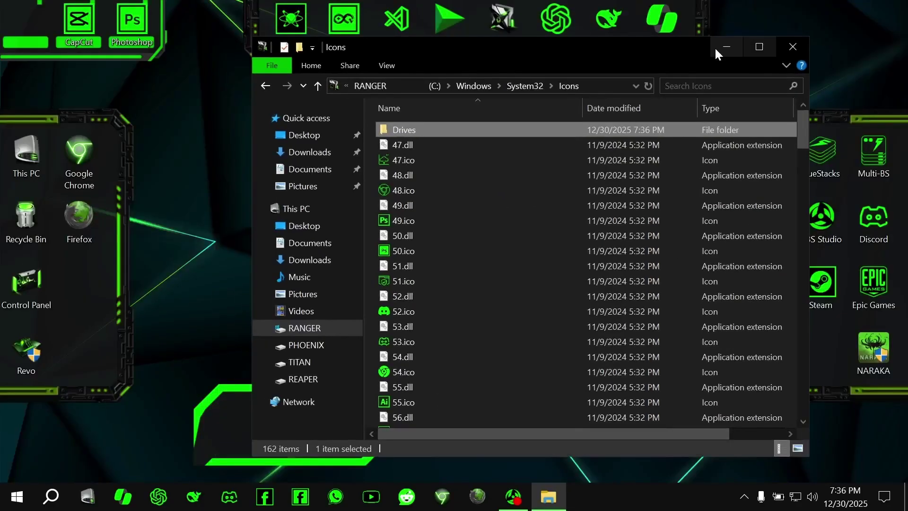
{"action": "left_click_drag", "start_coordinate": [714, 46], "coordinate": [907, 48]}
- Open the pasted Drives folder inside Icons and enlarge its file thumbnails
{"action": "left_click", "coordinate": [696, 92]}
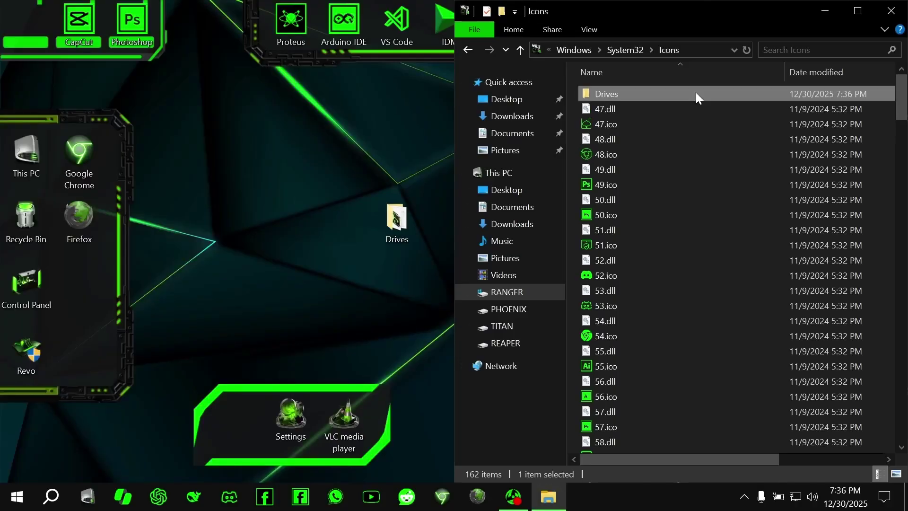
{"action": "double_click", "coordinate": [696, 92]}
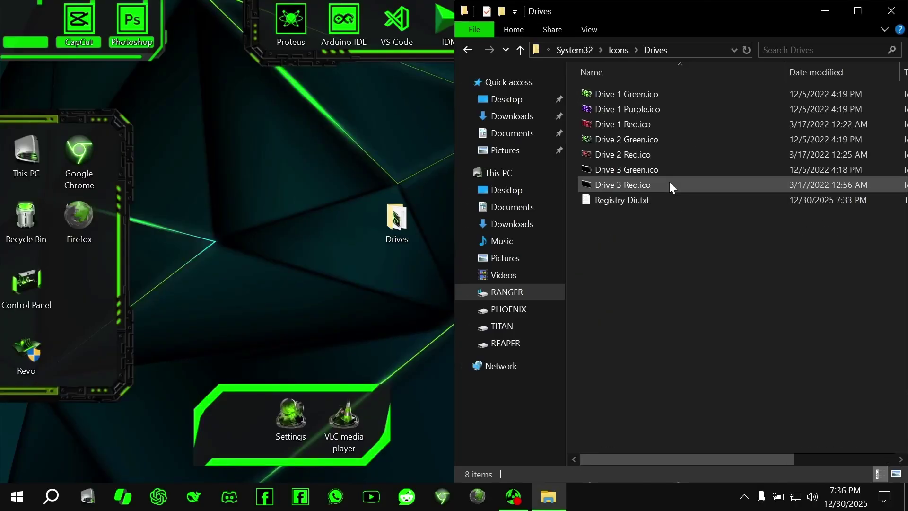
{"action": "scroll", "coordinate": [703, 270], "scroll_direction": "up", "scroll_amount": 5, "text": "ctrl"}
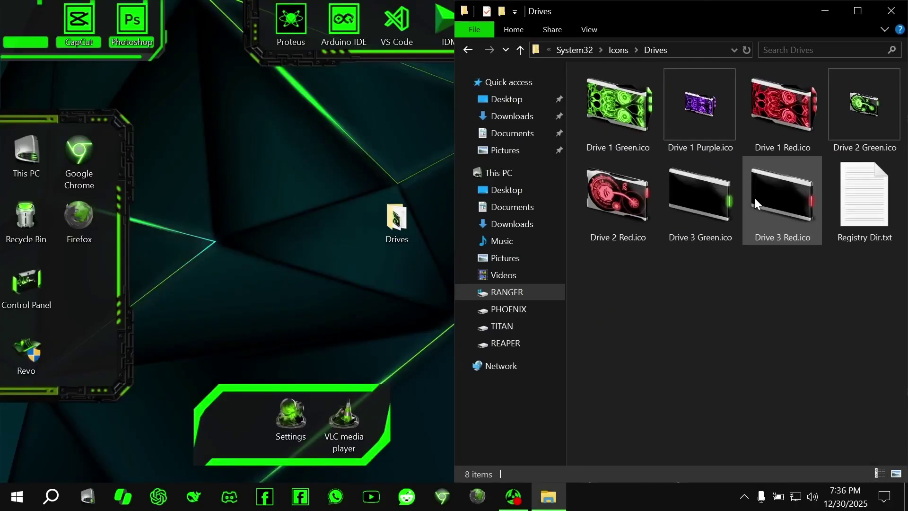
{"action": "left_click", "coordinate": [625, 109]}
{"action": "left_click", "coordinate": [707, 198]}
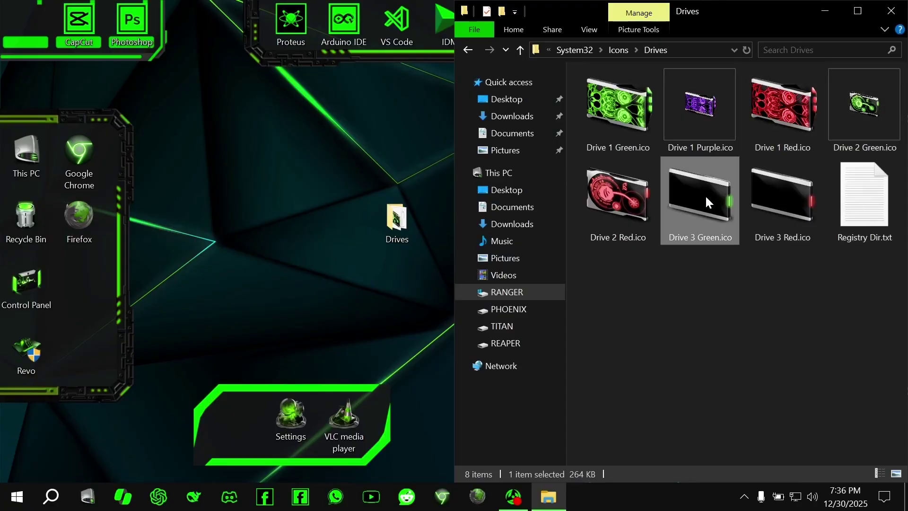
- Duplicate Drive 1 Green.ico within the same folder, granting administrator permission for the copy
{"action": "right_click", "coordinate": [621, 101]}
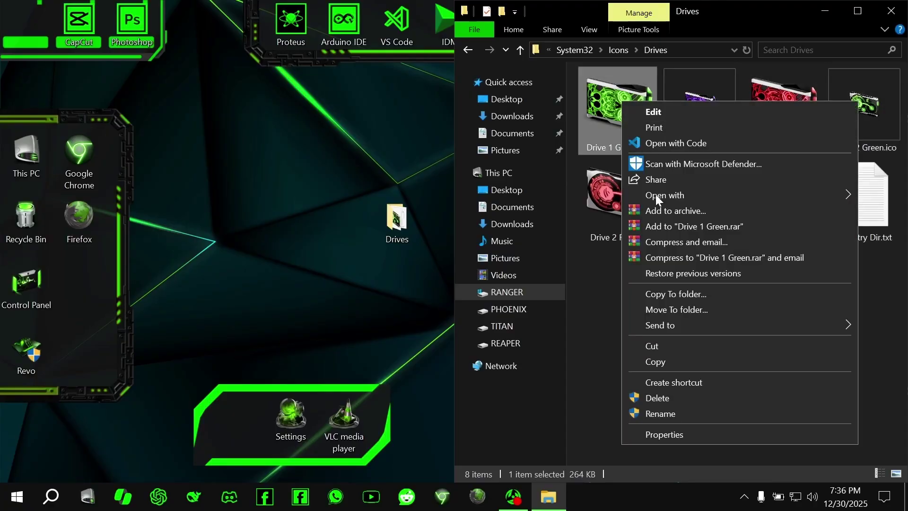
{"action": "left_click", "coordinate": [675, 369]}
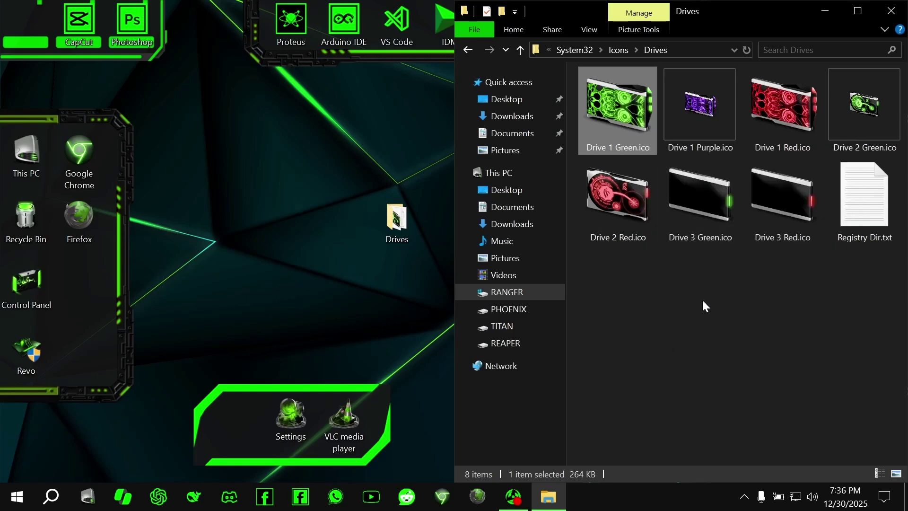
{"action": "key", "text": "ctrl+v"}
{"action": "left_click", "coordinate": [562, 208]}
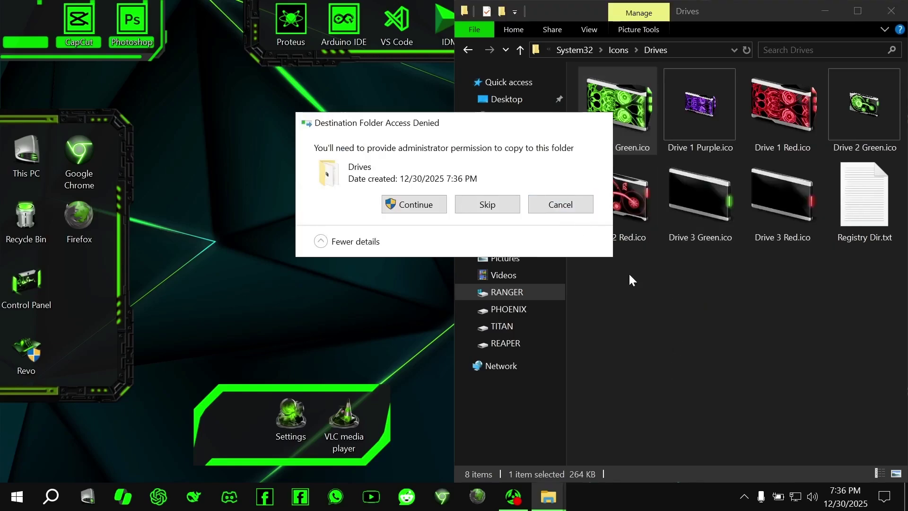
{"action": "right_click", "coordinate": [657, 289]}
{"action": "left_click", "coordinate": [704, 202]}
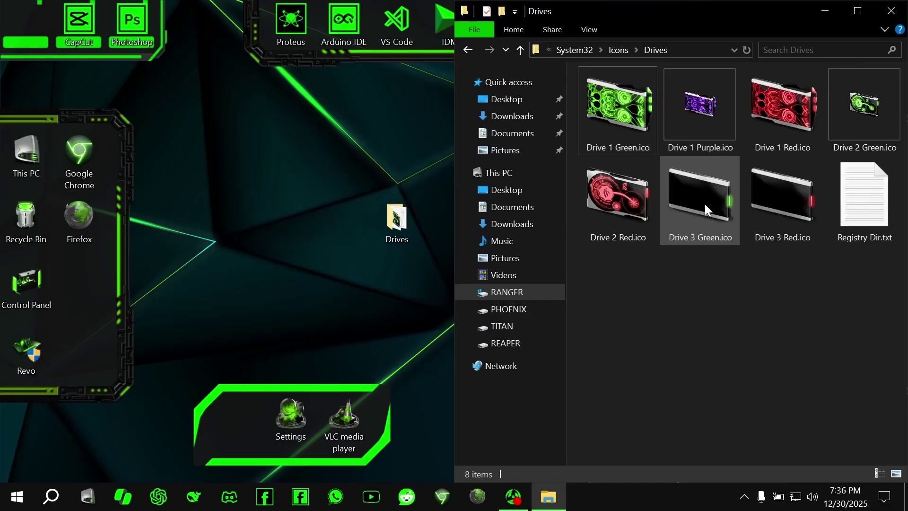
{"action": "left_click", "coordinate": [422, 208]}
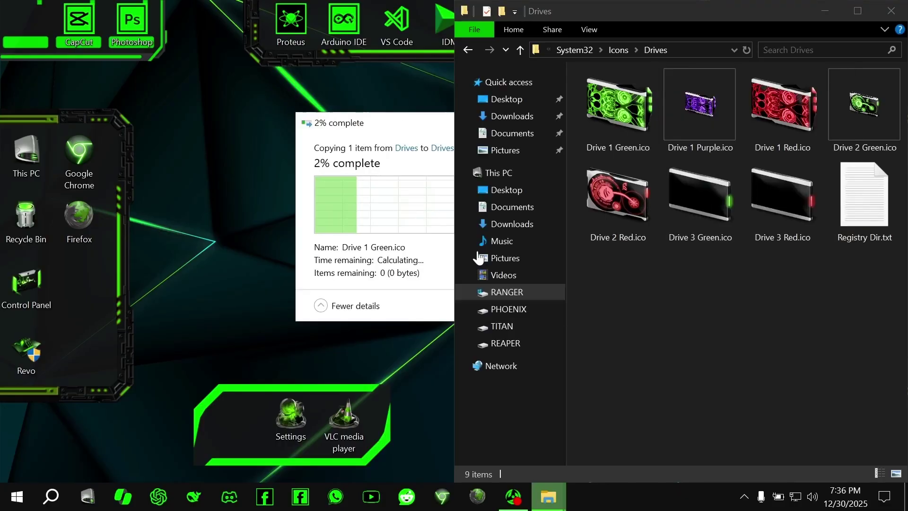
- Rename the duplicate of the Drive 1 Green icon as Drive 1 Green.dll, granting administrator permission
{"action": "left_click", "coordinate": [628, 163]}
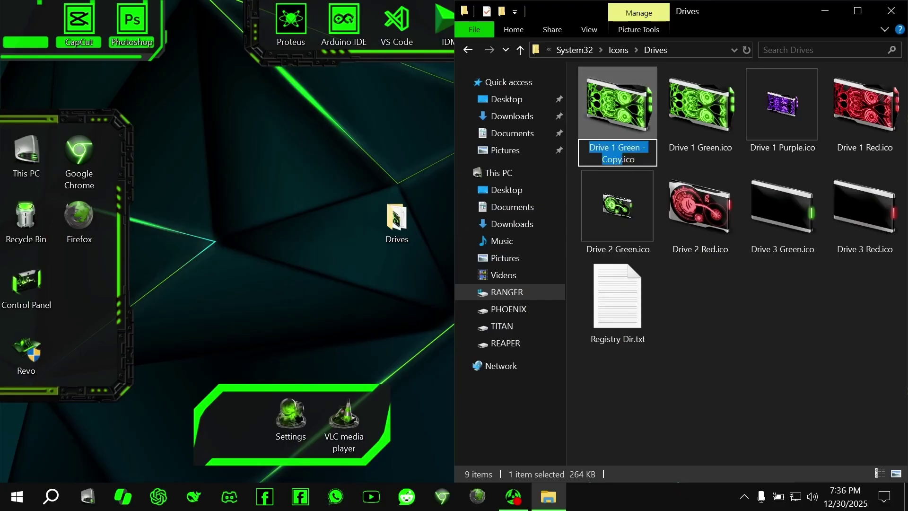
{"action": "key", "text": "Right"}
{"action": "key", "text": "BackSpace"}
{"action": "key", "text": "BackSpace"}
{"action": "key", "text": "BackSpace"}
{"action": "key", "text": "BackSpace"}
{"action": "key", "text": "BackSpace"}
{"action": "key", "text": "BackSpace"}
{"action": "key", "text": "BackSpace"}
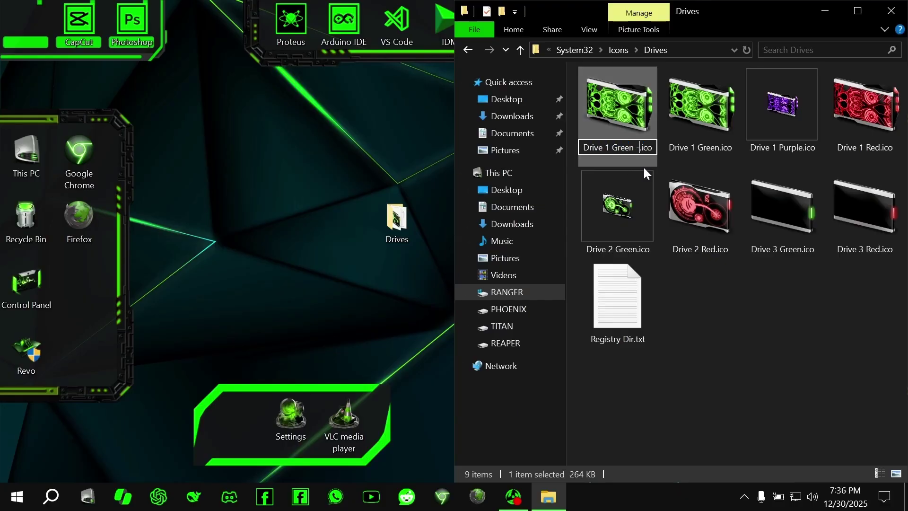
{"action": "key", "text": "Delete"}
{"action": "key", "text": "Delete"}
{"action": "key", "text": "Delete"}
{"action": "key", "text": "Delete"}
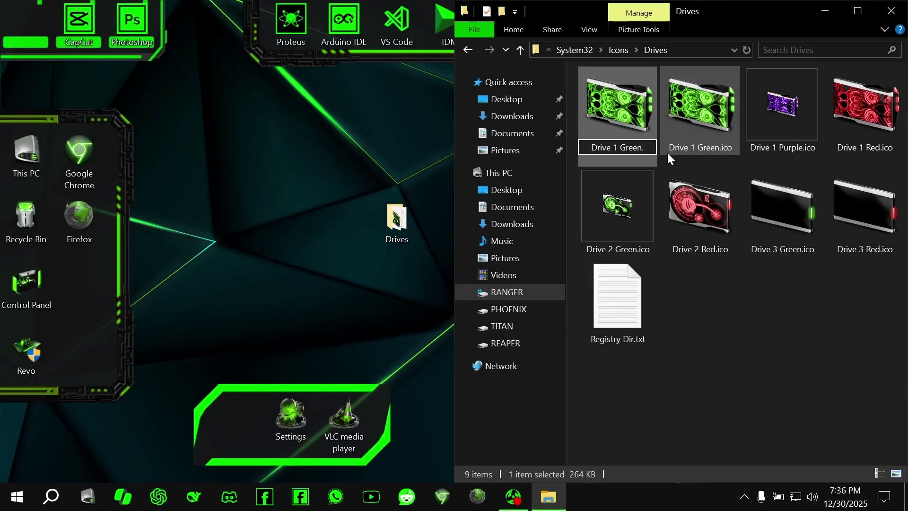
{"action": "type", "text": ".dll"}
{"action": "key", "text": "Return"}
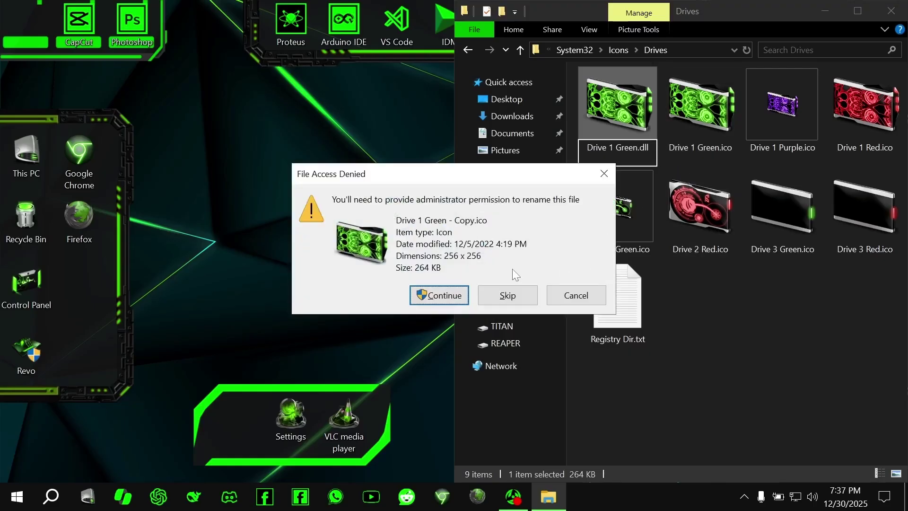
{"action": "left_click", "coordinate": [453, 297]}
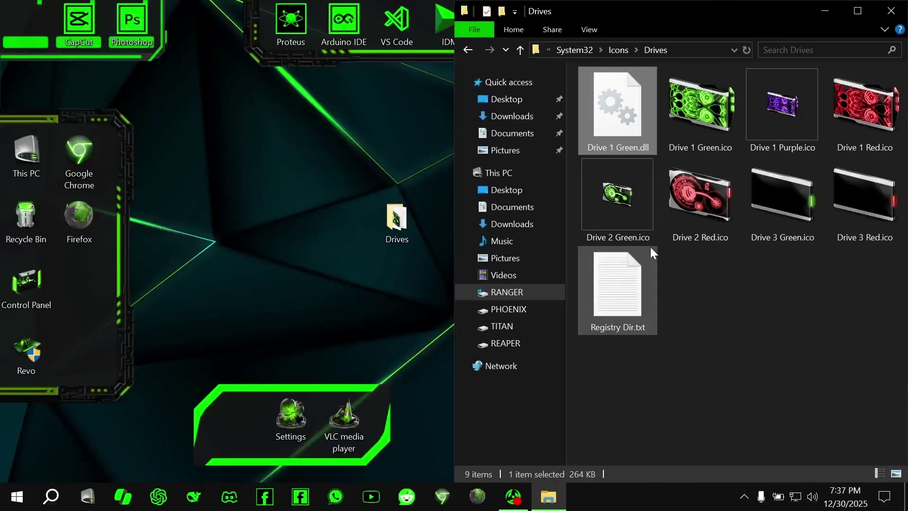
- Duplicate Drive 3 Green.ico within the same folder, granting administrator permission for the copy
{"action": "left_click", "coordinate": [787, 234]}
{"action": "left_click", "coordinate": [805, 240]}
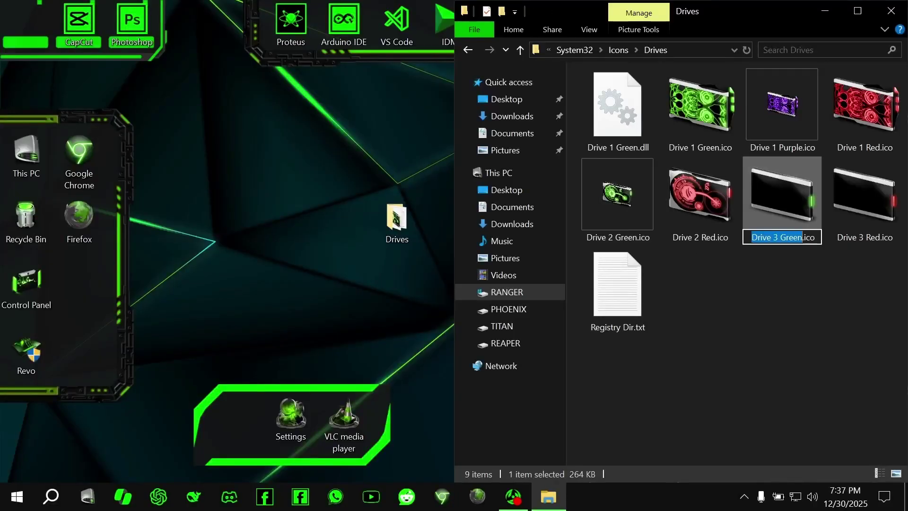
{"action": "left_click", "coordinate": [807, 265]}
{"action": "right_click", "coordinate": [802, 217]}
{"action": "left_click", "coordinate": [730, 400]}
{"action": "right_click", "coordinate": [740, 348]}
{"action": "left_click", "coordinate": [761, 259]}
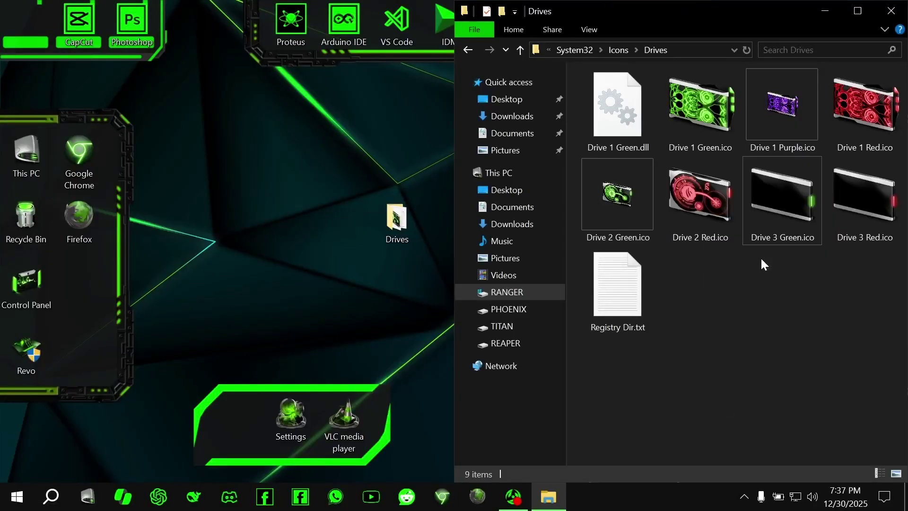
{"action": "left_click", "coordinate": [403, 205]}
- Rename the duplicate of the Drive 3 Green icon as Drive 3 Green.dll, granting administrator permission
{"action": "left_click", "coordinate": [788, 249]}
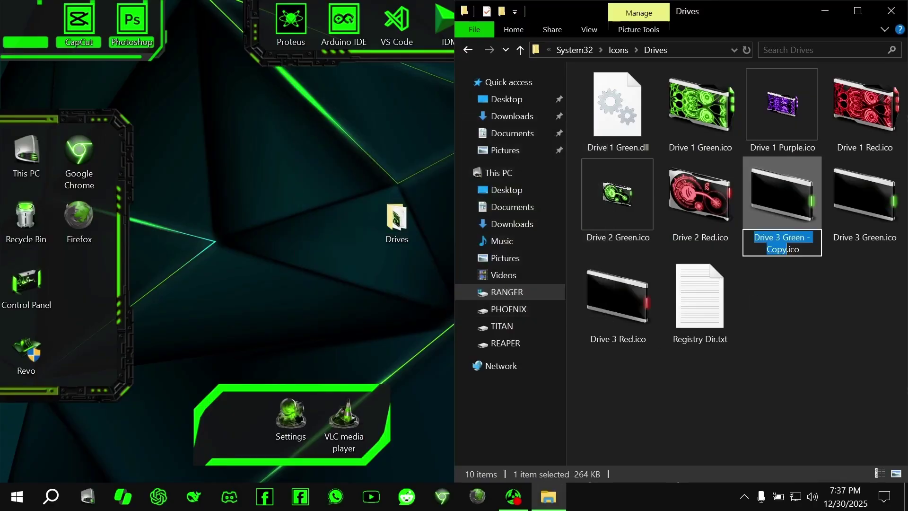
{"action": "left_click_drag", "start_coordinate": [787, 249], "coordinate": [801, 249]}
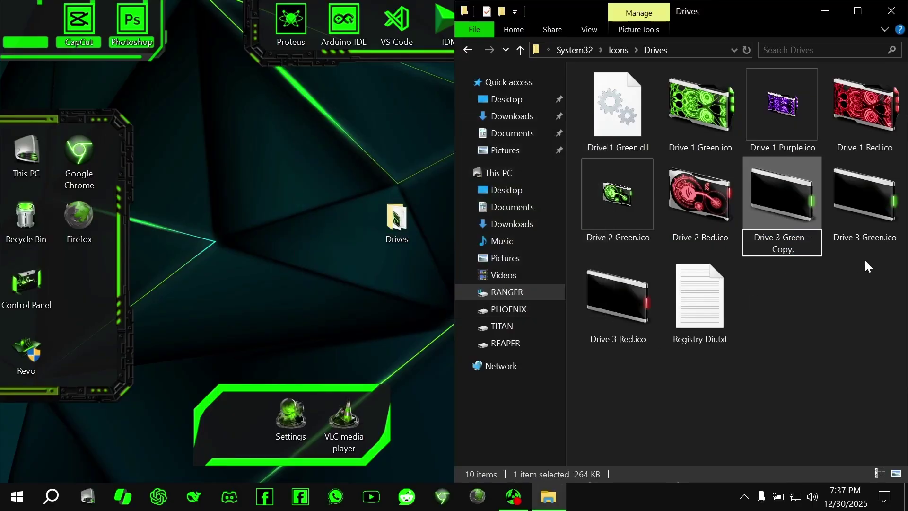
{"action": "type", "text": "dll"}
{"action": "key", "text": "Left"}
{"action": "key", "text": "Left"}
{"action": "key", "text": "Left"}
{"action": "key", "text": "Left"}
{"action": "key", "text": "BackSpace"}
{"action": "key", "text": "BackSpace"}
{"action": "key", "text": "BackSpace"}
{"action": "key", "text": "BackSpace"}
{"action": "key", "text": "BackSpace"}
{"action": "key", "text": "BackSpace"}
{"action": "key", "text": "BackSpace"}
{"action": "key", "text": "Return"}
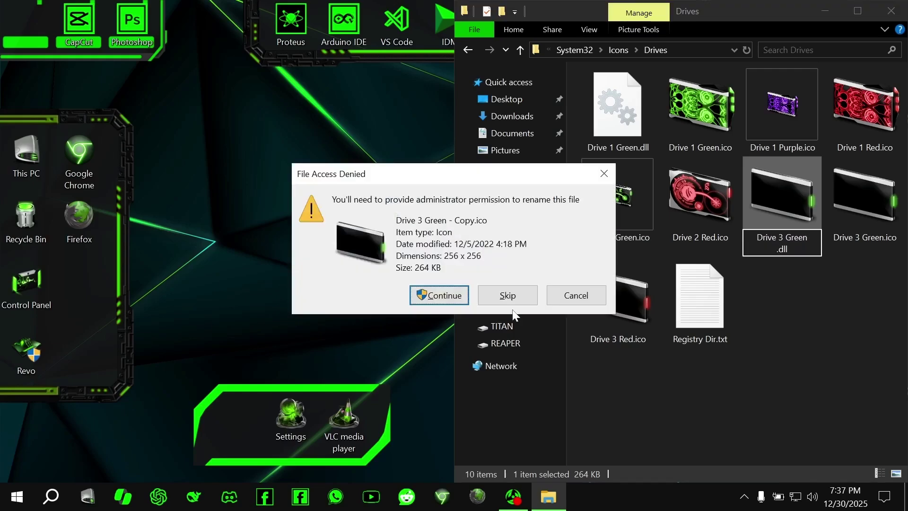
{"action": "left_click", "coordinate": [447, 299]}
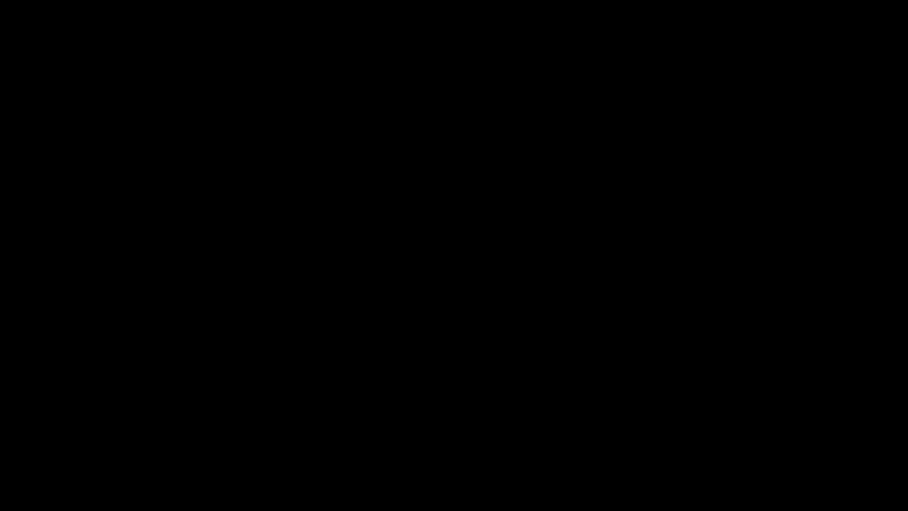
{"action": "key", "text": "alt+y"}
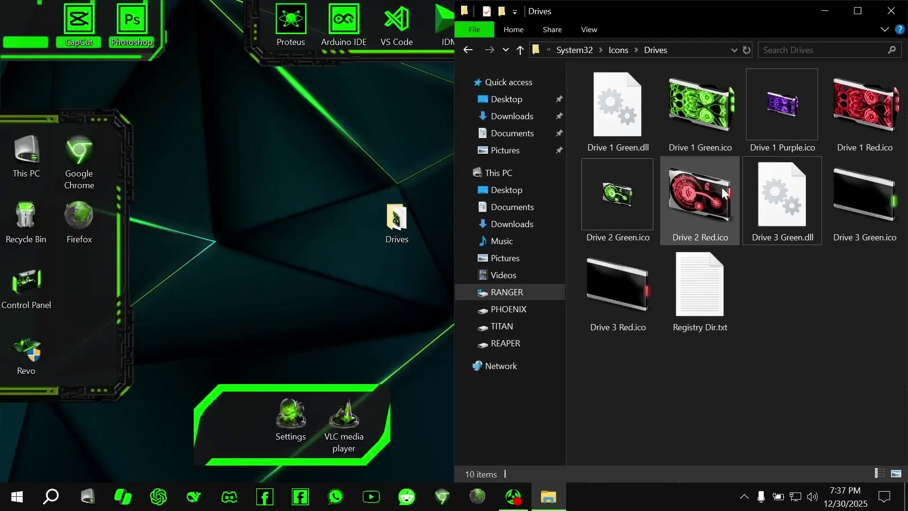
- Delete the Drive 1 Purple, Drive 1 Red, Drive 2 Green, Drive 2 Red and Drive 3 Red icon files from the Drives folder
{"action": "left_click", "coordinate": [793, 105]}
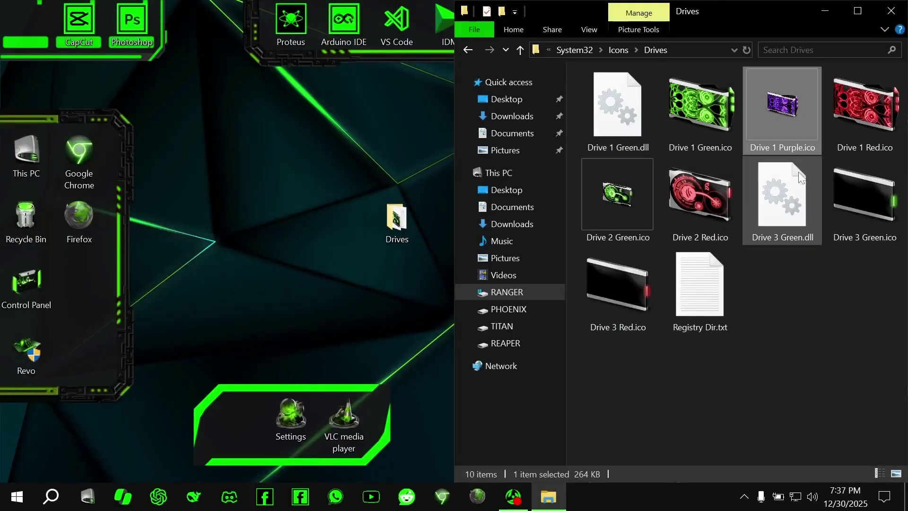
{"action": "left_click", "coordinate": [700, 216], "text": "shift"}
{"action": "left_click", "coordinate": [638, 313], "text": "ctrl"}
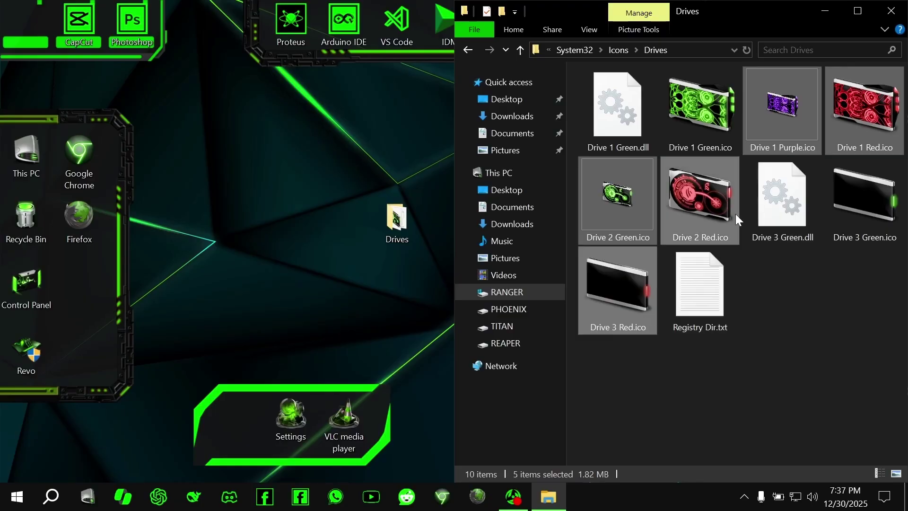
{"action": "right_click", "coordinate": [700, 216]}
{"action": "left_click", "coordinate": [734, 436]}
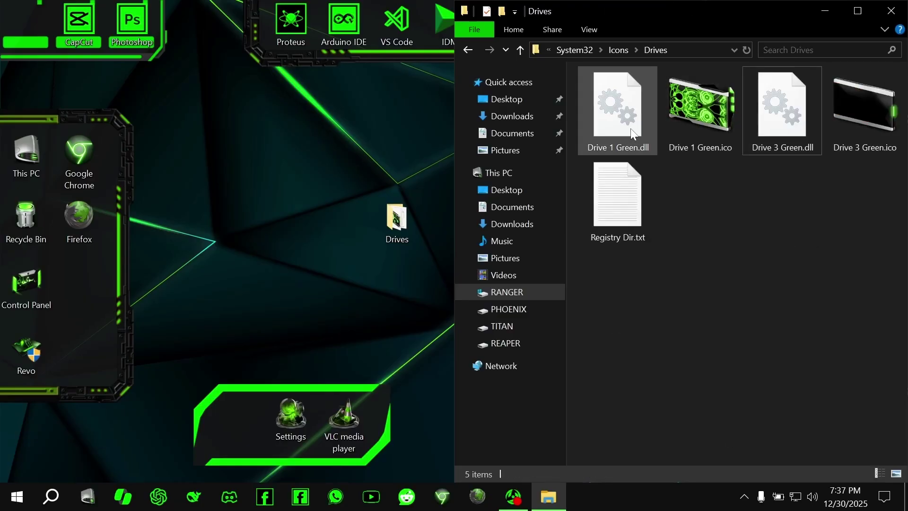
- Copy the registry path from Registry Dir.txt and close the file
{"action": "double_click", "coordinate": [629, 220]}
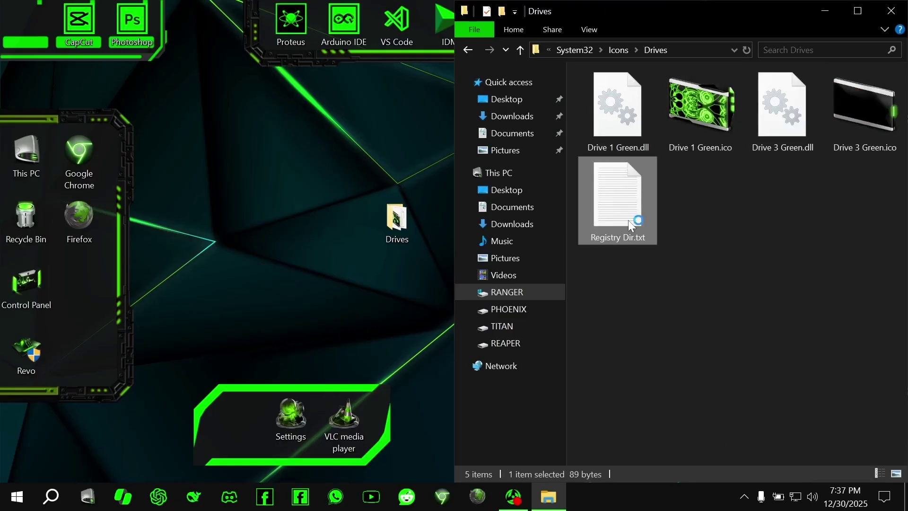
{"action": "left_click_drag", "start_coordinate": [636, 216], "coordinate": [131, 216]}
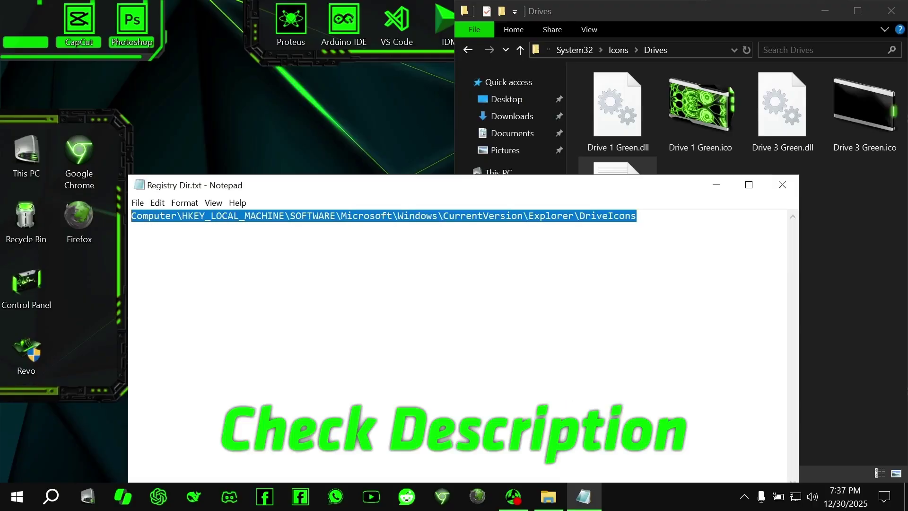
{"action": "right_click", "coordinate": [156, 218]}
{"action": "left_click", "coordinate": [196, 255]}
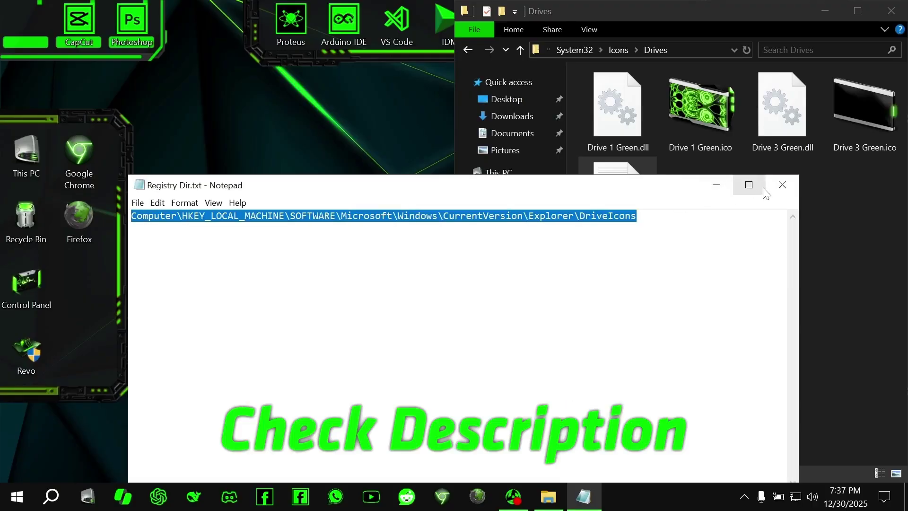
{"action": "left_click", "coordinate": [782, 185]}
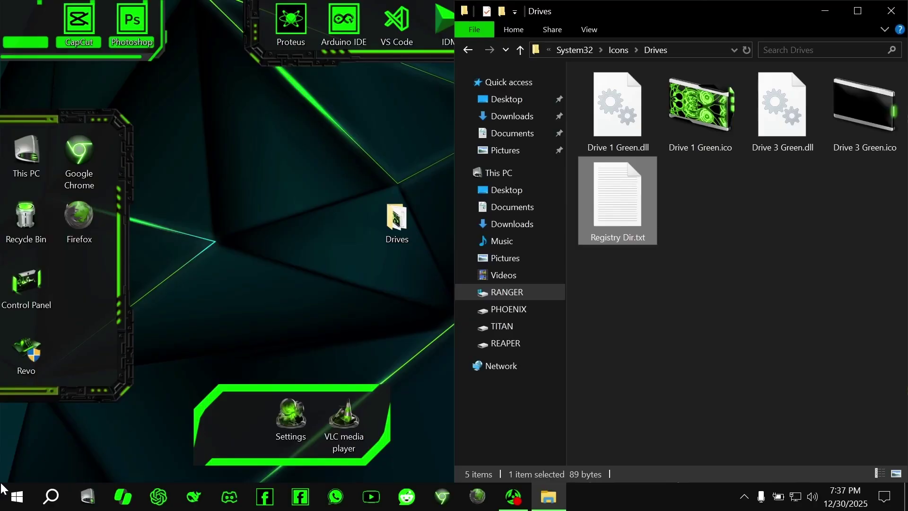
- Search Windows for "reg" and open Registry Editor
{"action": "left_click", "coordinate": [16, 496]}
{"action": "scroll", "coordinate": [152, 346], "scroll_direction": "down", "scroll_amount": 5}
{"action": "scroll", "coordinate": [420, 364], "scroll_direction": "down", "scroll_amount": 2}
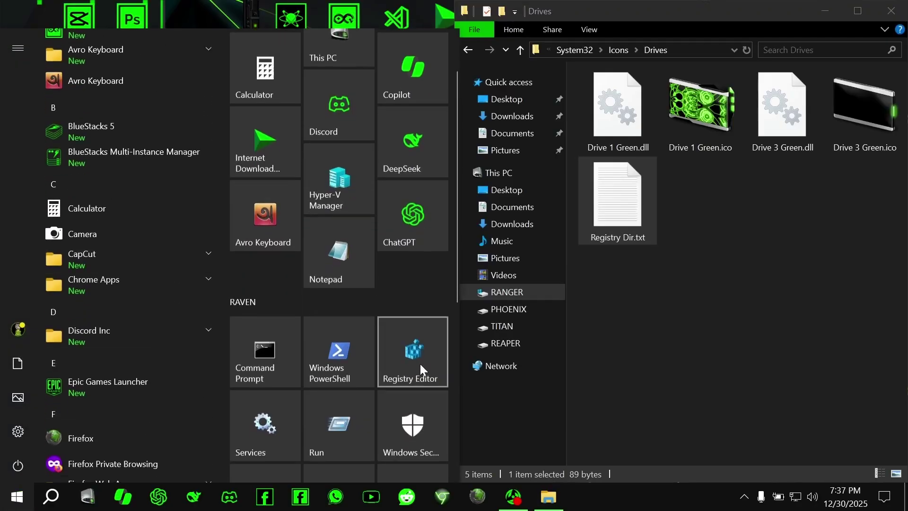
{"action": "left_click", "coordinate": [56, 502]}
{"action": "type", "text": "re"}
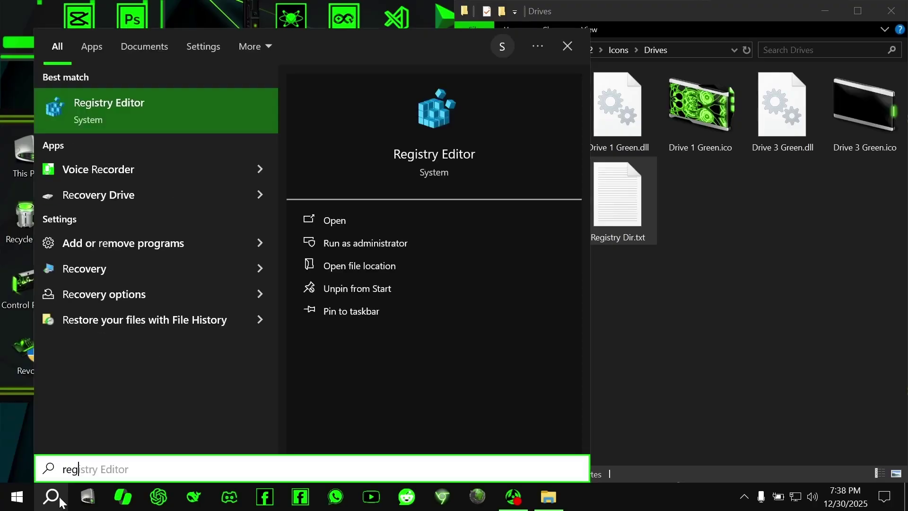
{"action": "type", "text": "g"}
{"action": "left_click", "coordinate": [160, 108]}
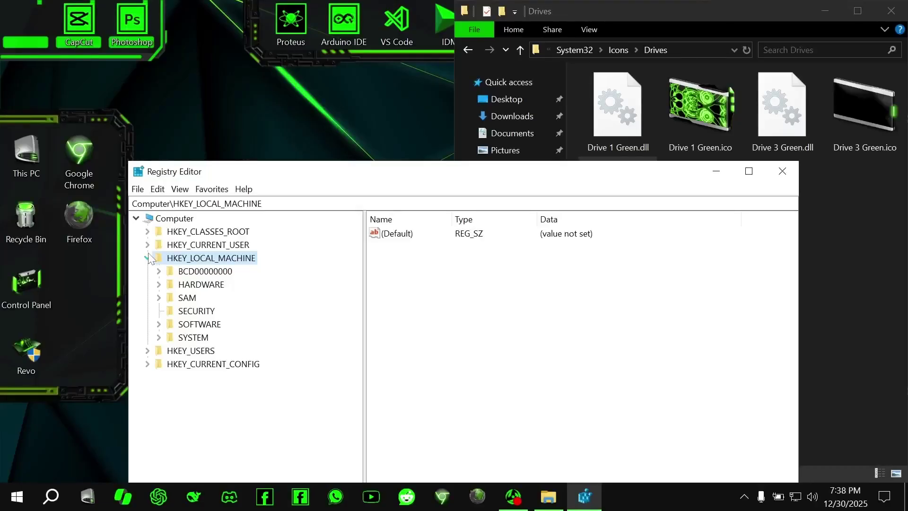
- Go to the copied path Computer\HKEY_LOCAL_MACHINE\SOFTWARE\Microsoft\Windows\CurrentVersion\Explorer\DriveIcons in the registry
{"action": "left_click", "coordinate": [148, 257]}
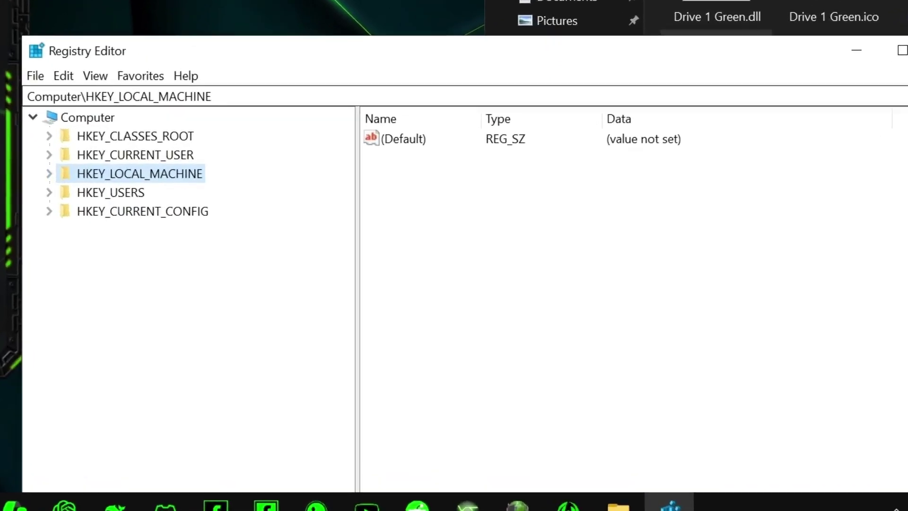
{"action": "left_click", "coordinate": [255, 75]}
{"action": "left_click_drag", "start_coordinate": [255, 75], "coordinate": [15, 75]}
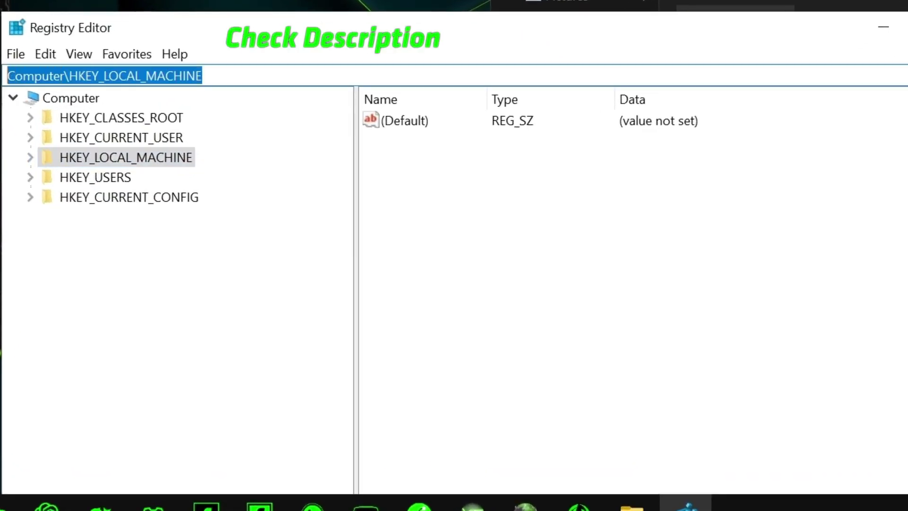
{"action": "right_click", "coordinate": [16, 75]}
{"action": "left_click", "coordinate": [61, 156]}
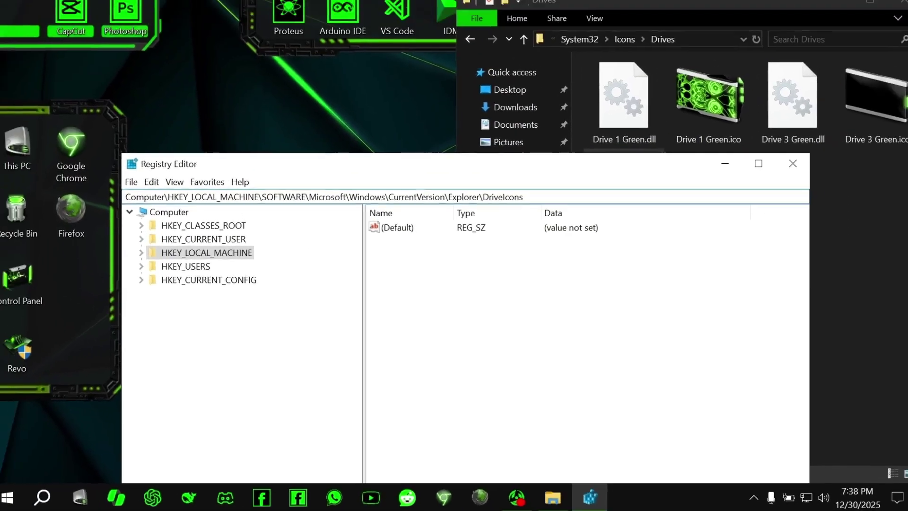
{"action": "key", "text": "Return"}
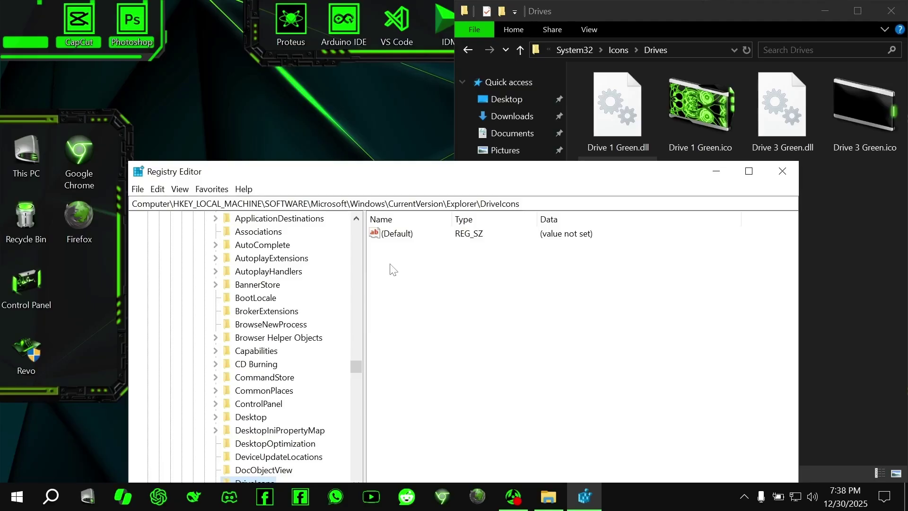
- Create a new key named C under DriveIcons
{"action": "scroll", "coordinate": [288, 316], "scroll_direction": "down", "scroll_amount": 4}
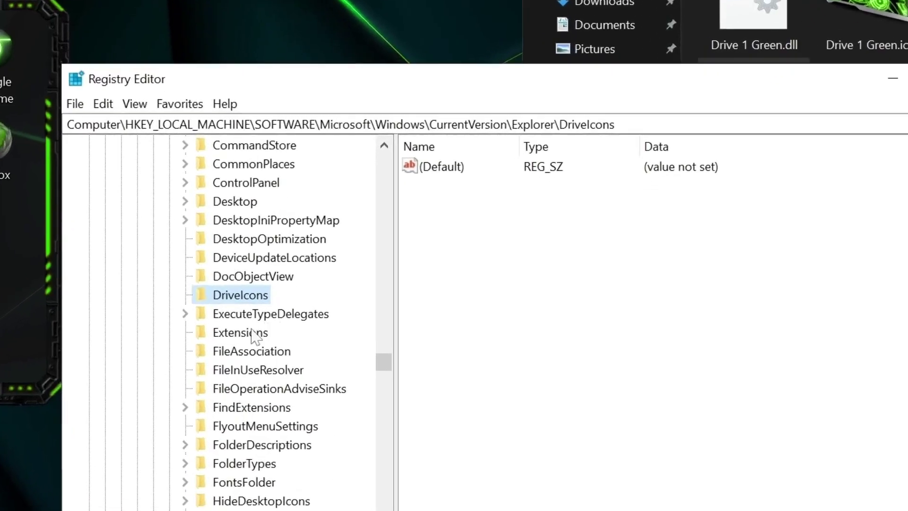
{"action": "right_click", "coordinate": [188, 270]}
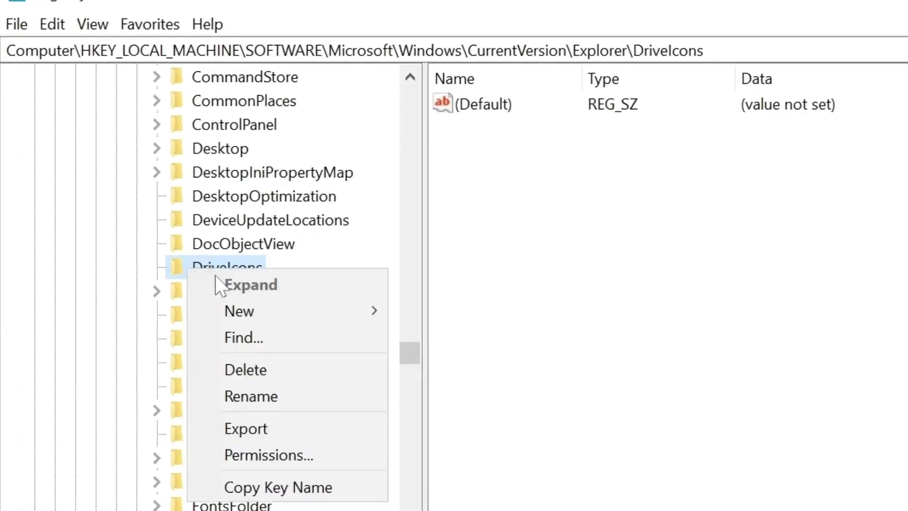
{"action": "mouse_move", "coordinate": [241, 314]}
{"action": "left_click", "coordinate": [476, 308]}
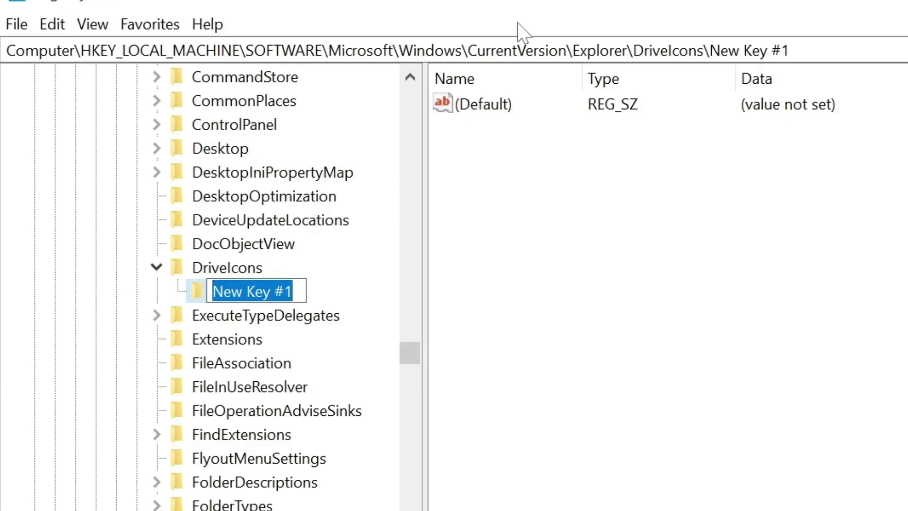
{"action": "type", "text": "C"}
{"action": "key", "text": "Return"}
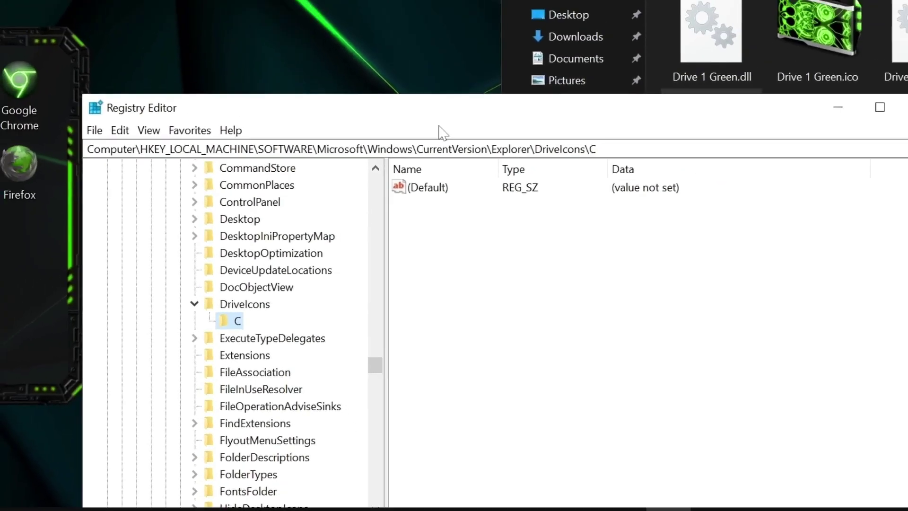
- Check the drive letters in This PC and create a second key named D under DriveIcons
{"action": "left_click", "coordinate": [550, 496]}
{"action": "left_click", "coordinate": [516, 177]}
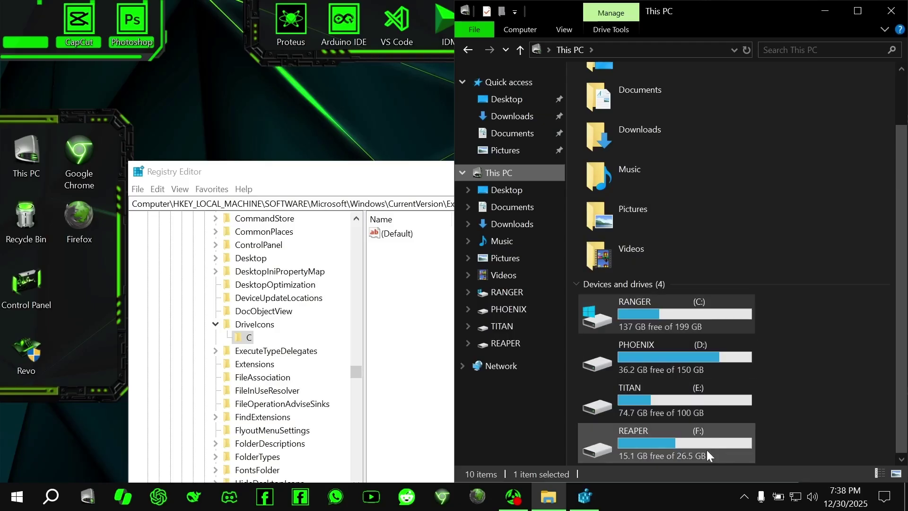
{"action": "left_click", "coordinate": [262, 327]}
{"action": "right_click", "coordinate": [263, 326]}
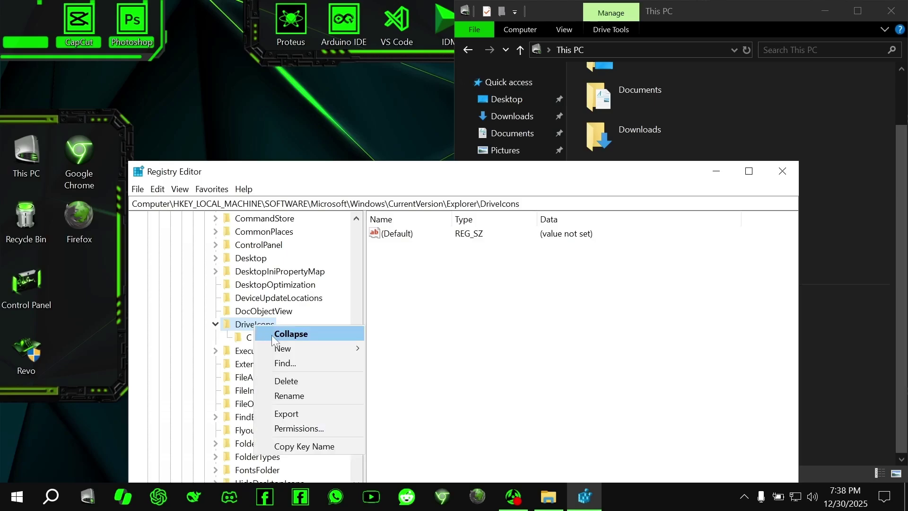
{"action": "mouse_move", "coordinate": [350, 348]}
{"action": "left_click", "coordinate": [412, 351]}
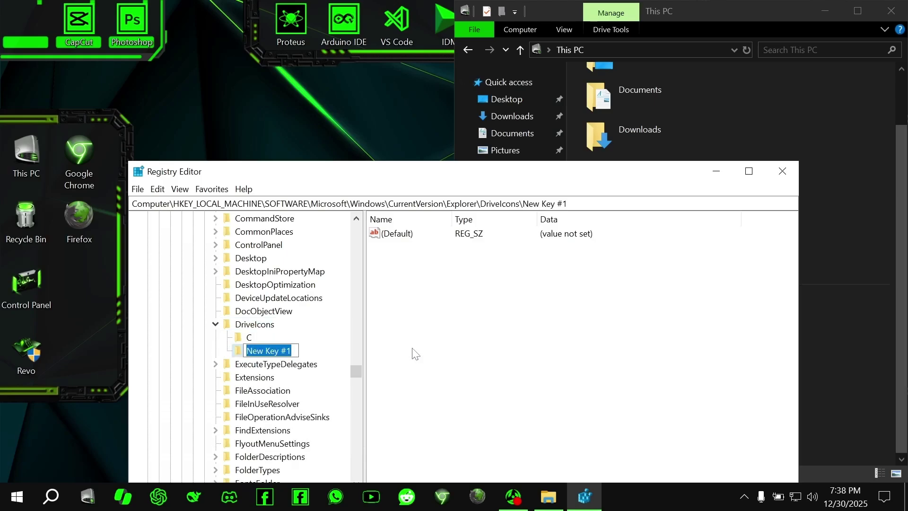
{"action": "type", "text": "D"}
{"action": "key", "text": "Return"}
- Add a key named E under DriveIcons
{"action": "left_click", "coordinate": [251, 324]}
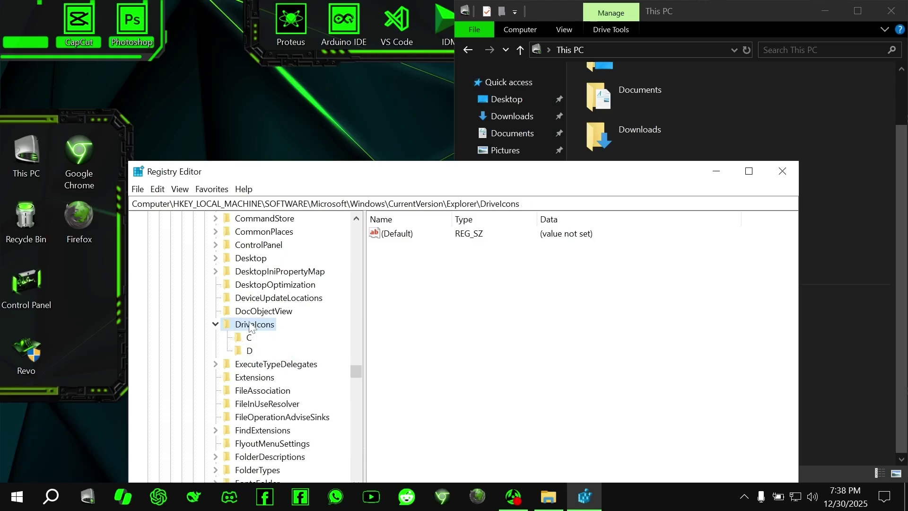
{"action": "right_click", "coordinate": [250, 324]}
{"action": "mouse_move", "coordinate": [331, 345]}
{"action": "left_click", "coordinate": [413, 346]}
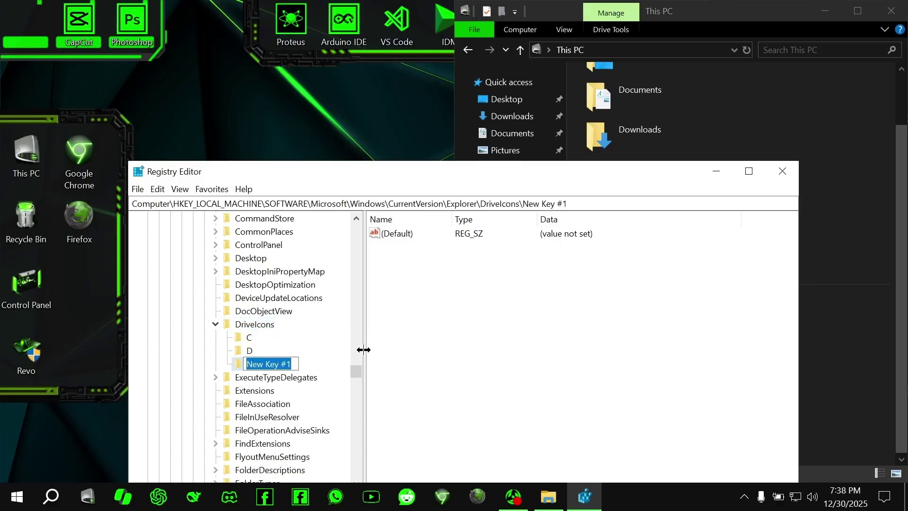
{"action": "type", "text": "E"}
{"action": "key", "text": "Return"}
- Add a key named F under DriveIcons
{"action": "left_click", "coordinate": [253, 324]}
{"action": "right_click", "coordinate": [253, 324]}
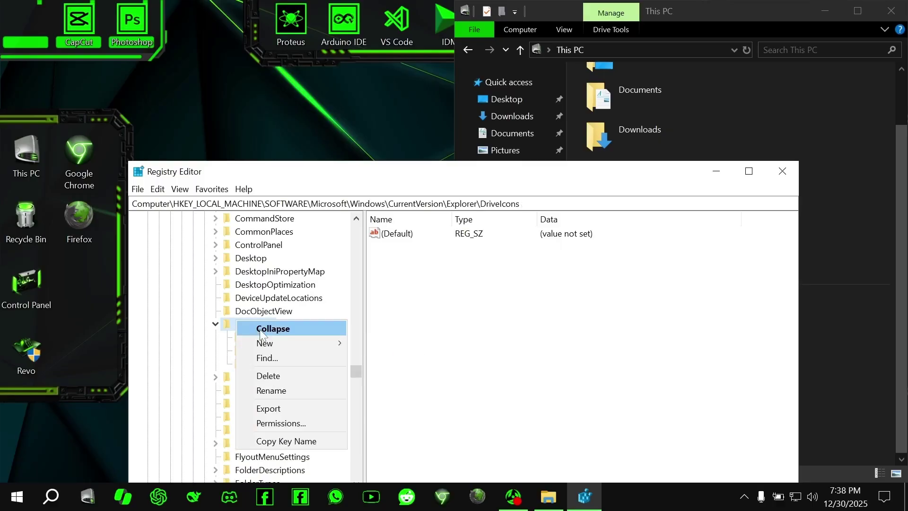
{"action": "mouse_move", "coordinate": [264, 344]}
{"action": "left_click", "coordinate": [360, 345]}
{"action": "type", "text": "F"}
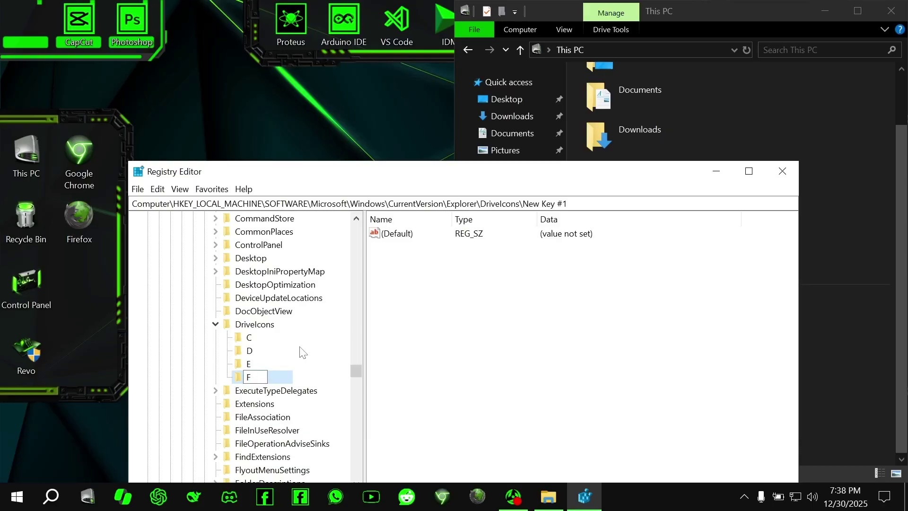
{"action": "key", "text": "Return"}
- Create a subkey named Defaulticon inside the C key of DriveIcons
{"action": "left_click", "coordinate": [833, 344]}
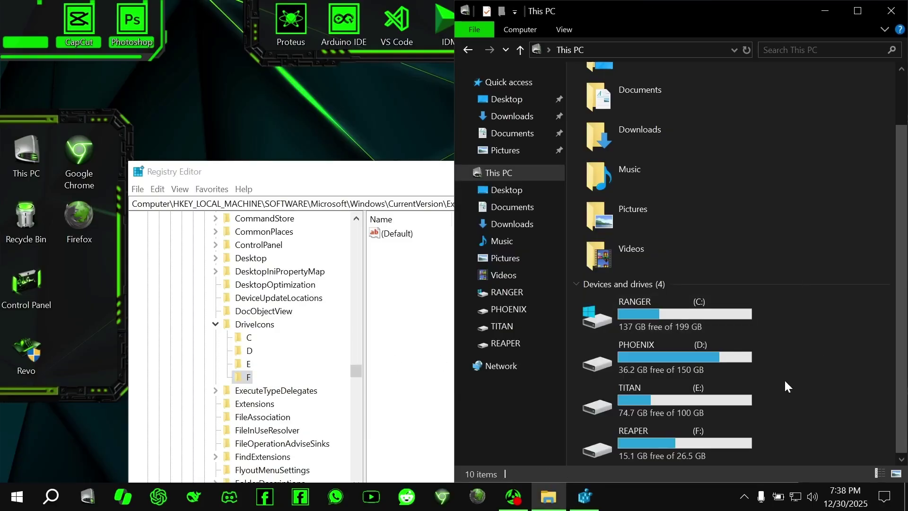
{"action": "left_click", "coordinate": [243, 339]}
{"action": "right_click", "coordinate": [243, 338]}
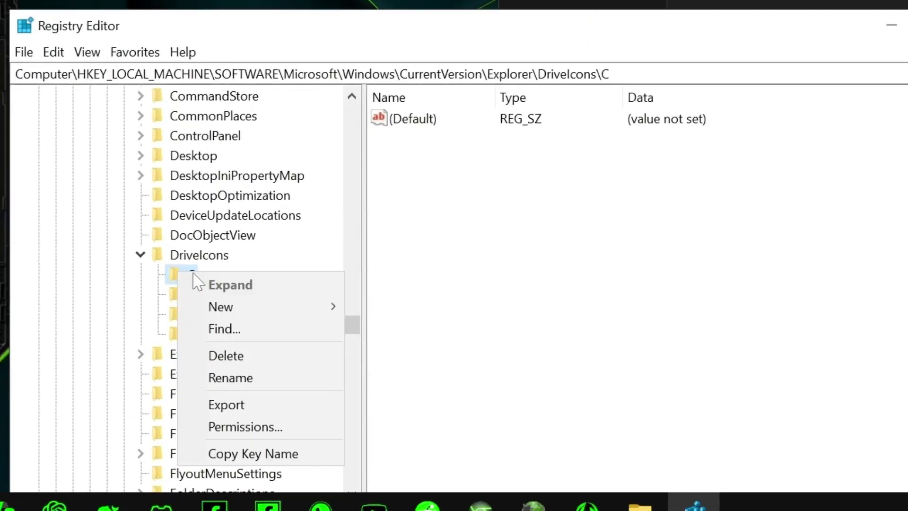
{"action": "mouse_move", "coordinate": [280, 359]}
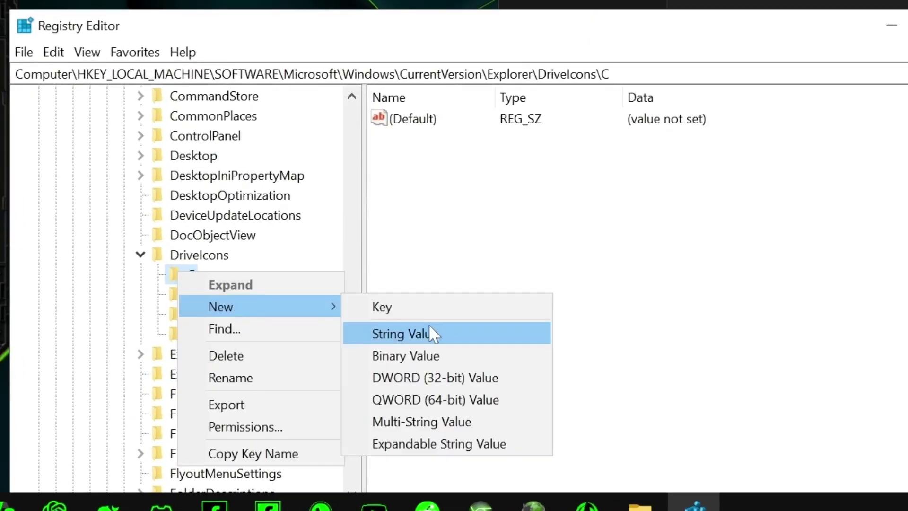
{"action": "left_click", "coordinate": [430, 312]}
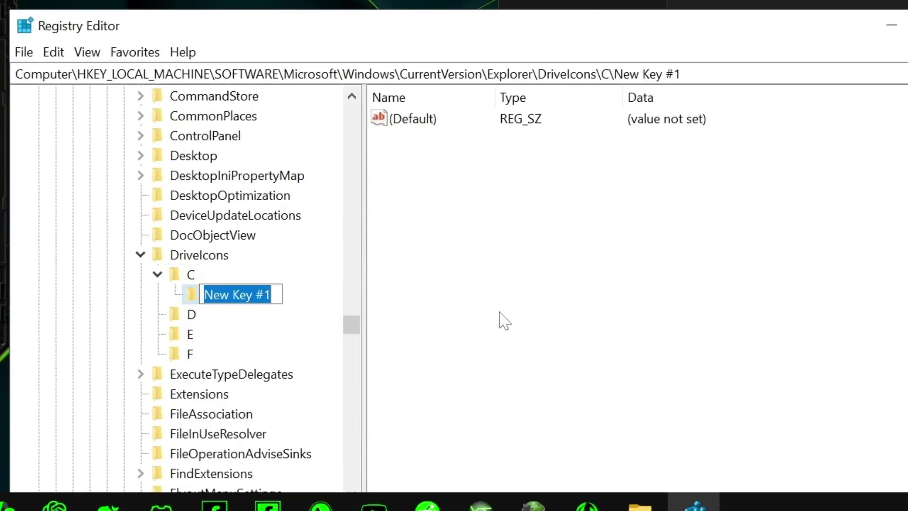
{"action": "type", "text": "D"}
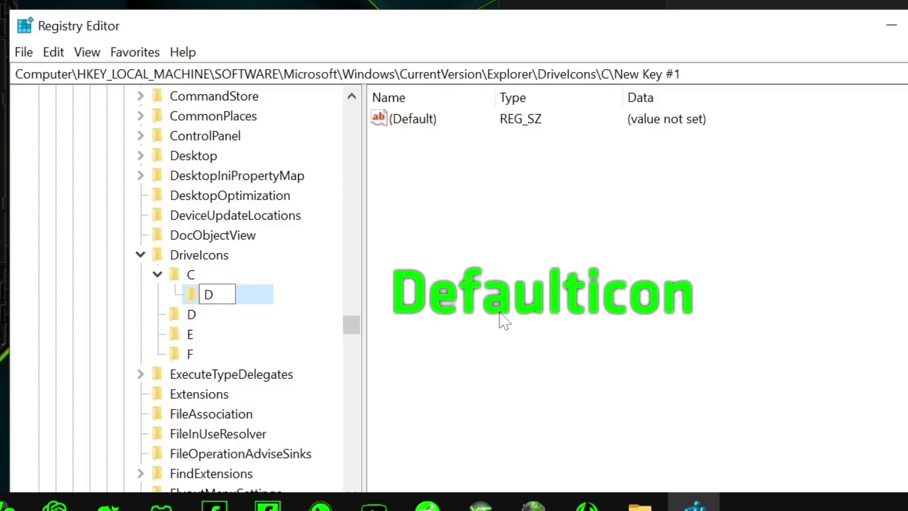
{"action": "type", "text": "efau"}
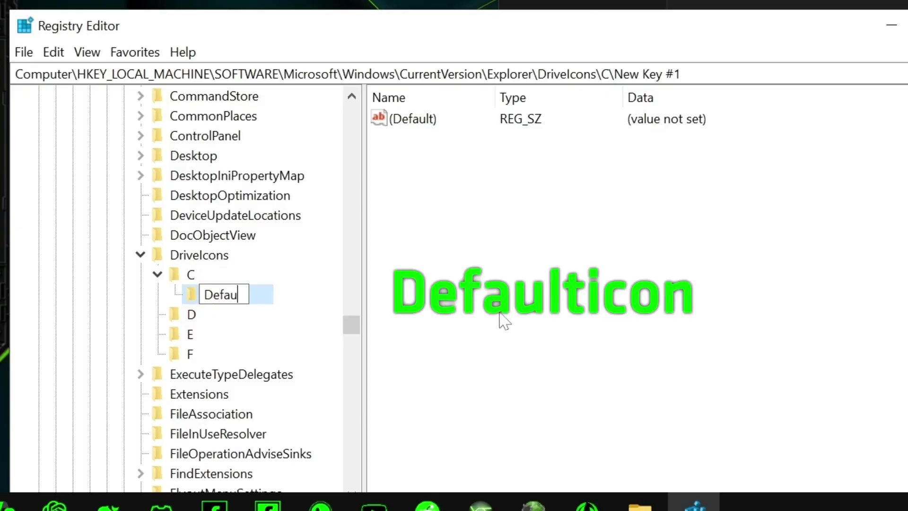
{"action": "type", "text": "lticon"}
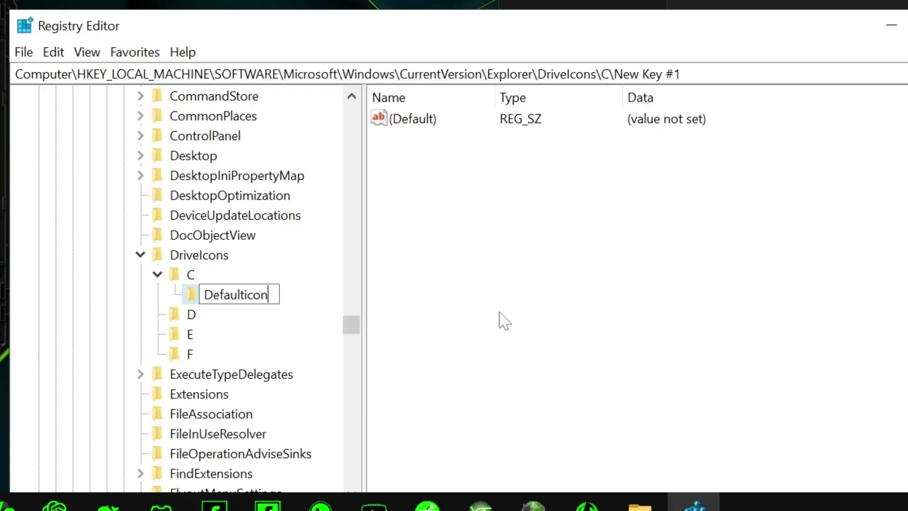
{"action": "key", "text": "Return"}
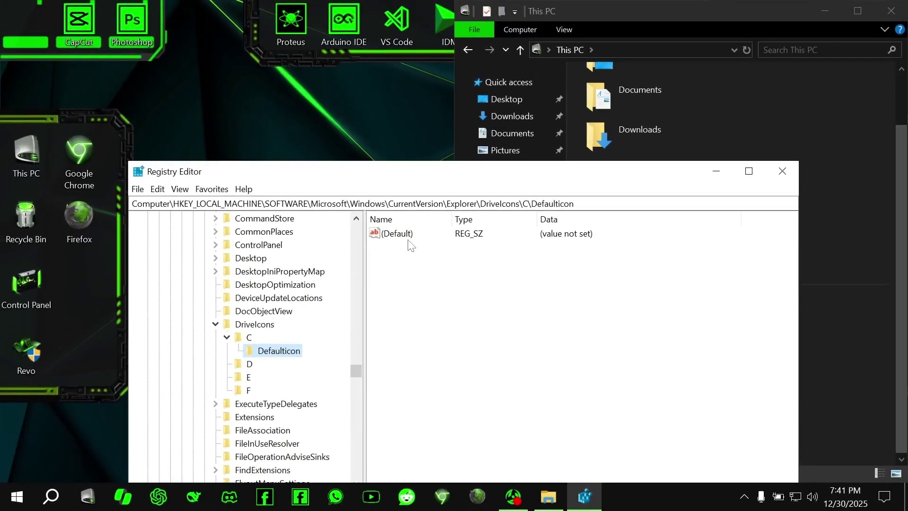
- Open C's Defaulticon default value for editing and browse to C:\Windows\System32\Icons\Drives in a second File Explorer window
{"action": "double_click", "coordinate": [397, 234]}
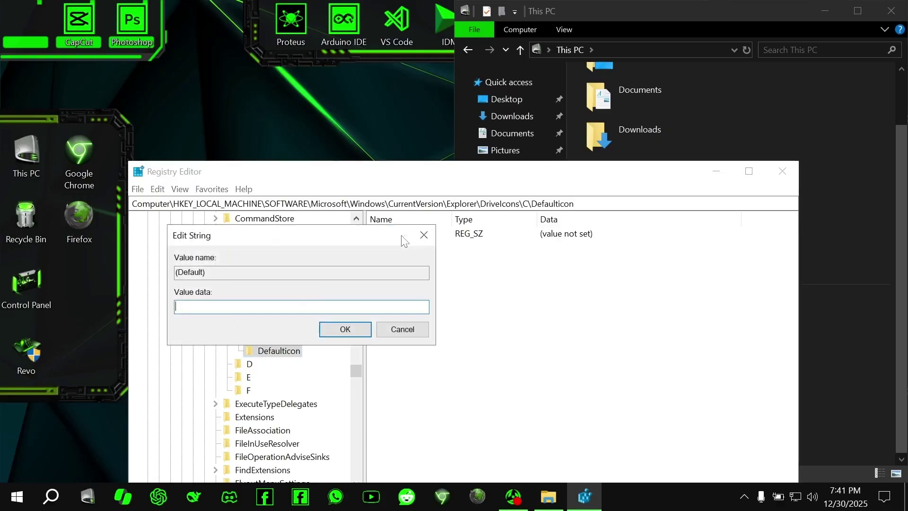
{"action": "left_click", "coordinate": [878, 359]}
{"action": "left_click", "coordinate": [88, 497]}
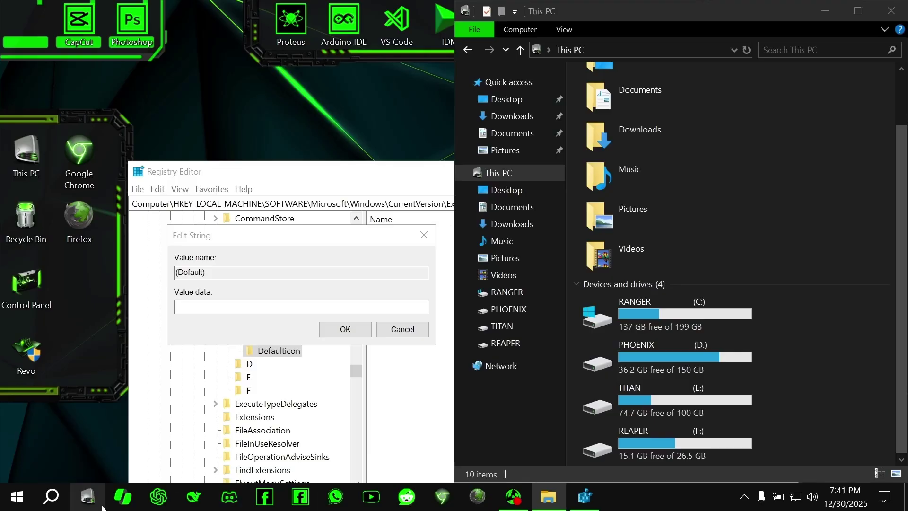
{"action": "left_click_drag", "start_coordinate": [487, 14], "coordinate": [1, 52]}
{"action": "double_click", "coordinate": [208, 359]}
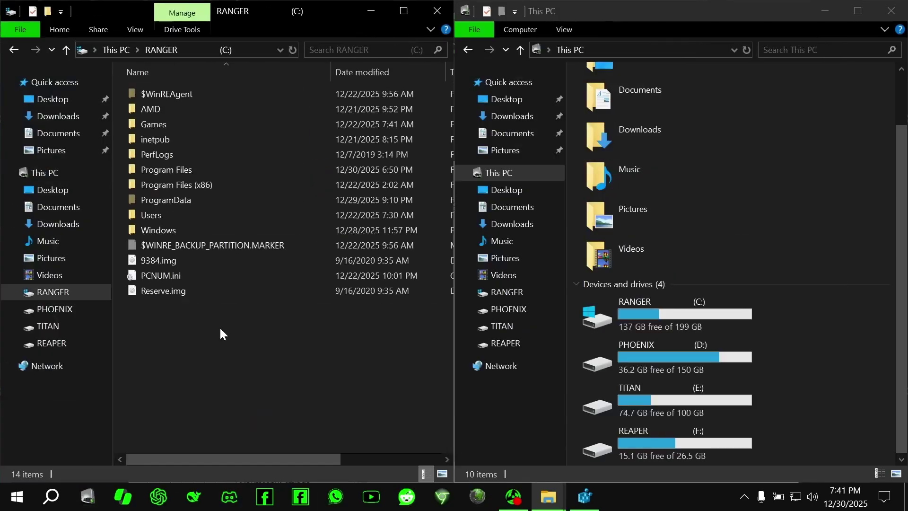
{"action": "double_click", "coordinate": [206, 223]}
{"action": "scroll", "coordinate": [206, 236], "scroll_direction": "down", "scroll_amount": 13}
{"action": "double_click", "coordinate": [208, 293]}
{"action": "scroll", "coordinate": [198, 291], "scroll_direction": "down", "scroll_amount": 13}
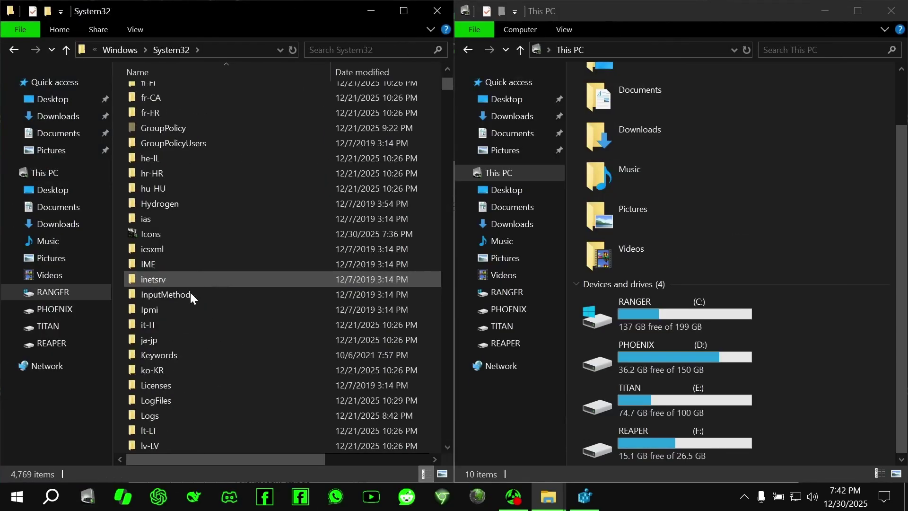
{"action": "double_click", "coordinate": [222, 232]}
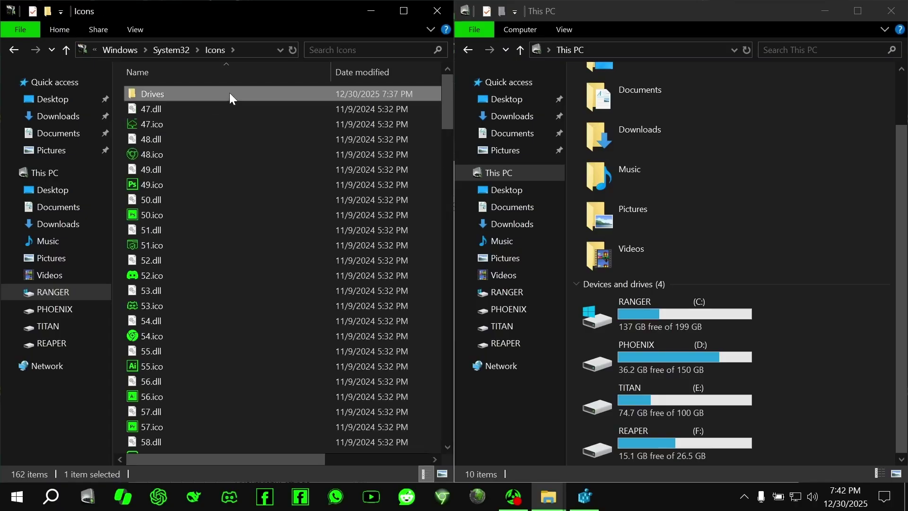
{"action": "double_click", "coordinate": [229, 93]}
- Copy the Drives folder path and set C's Defaulticon default value to C:\Windows\System32\Icons\Drives\Drive 1 Green.dll
{"action": "left_click", "coordinate": [244, 53]}
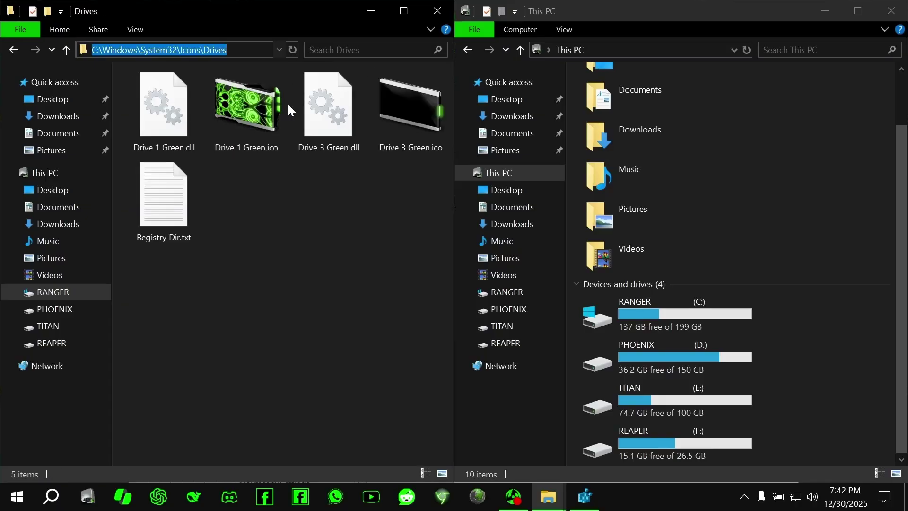
{"action": "right_click", "coordinate": [239, 51]}
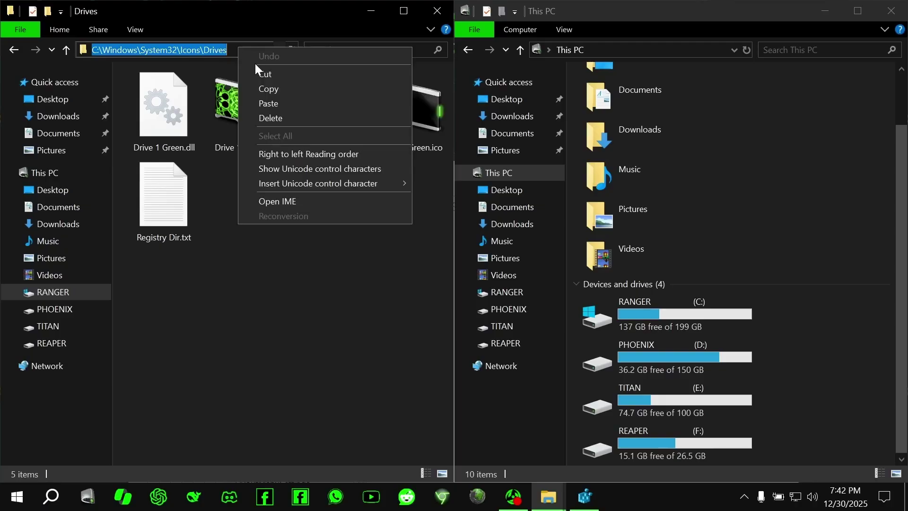
{"action": "left_click", "coordinate": [276, 86]}
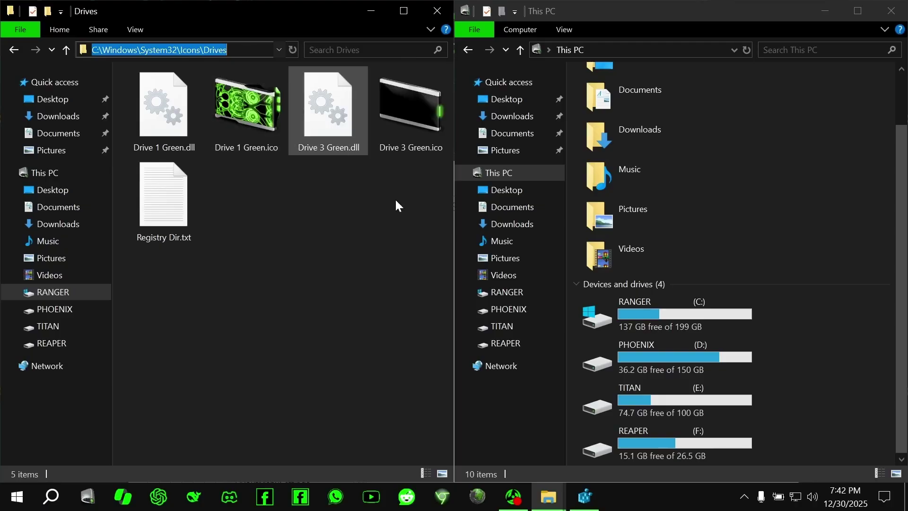
{"action": "left_click", "coordinate": [585, 497]}
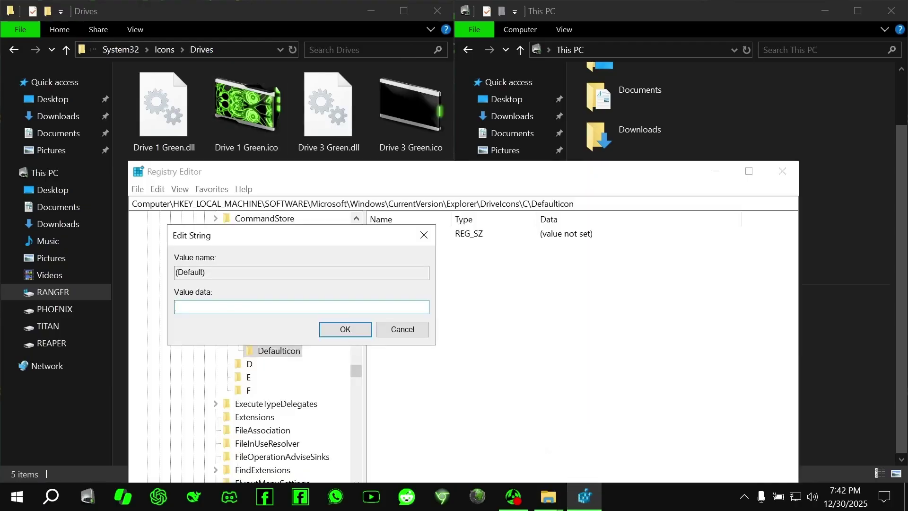
{"action": "key", "text": "ctrl+v"}
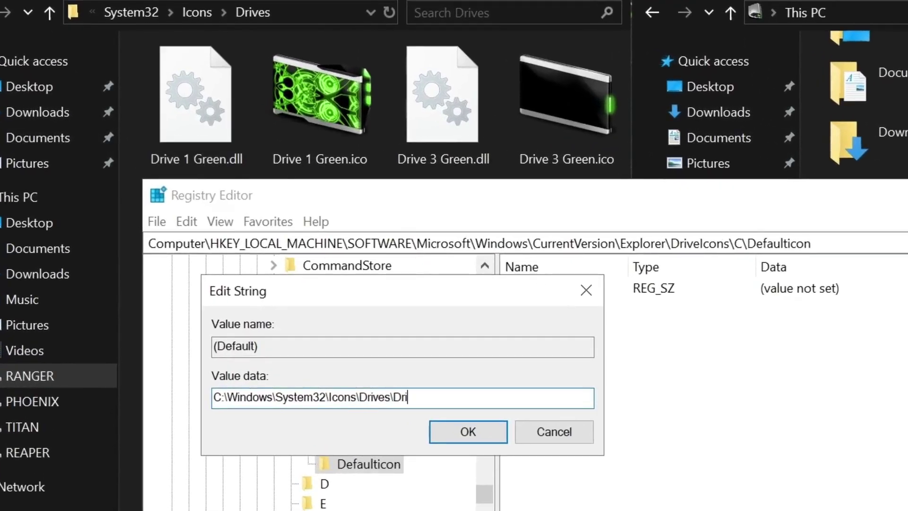
{"action": "type", "text": "een.dll"}
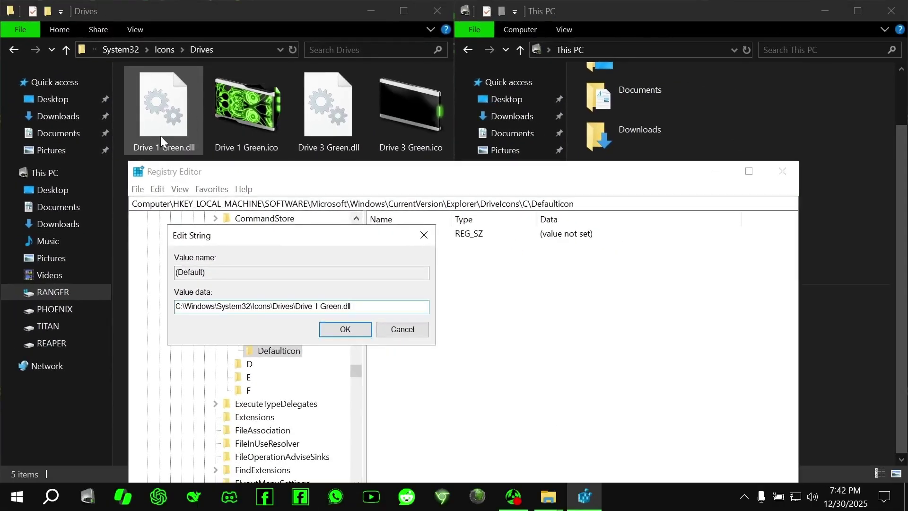
{"action": "left_click", "coordinate": [348, 333]}
- Refresh This PC and check the icon of drive C
{"action": "left_click", "coordinate": [885, 324]}
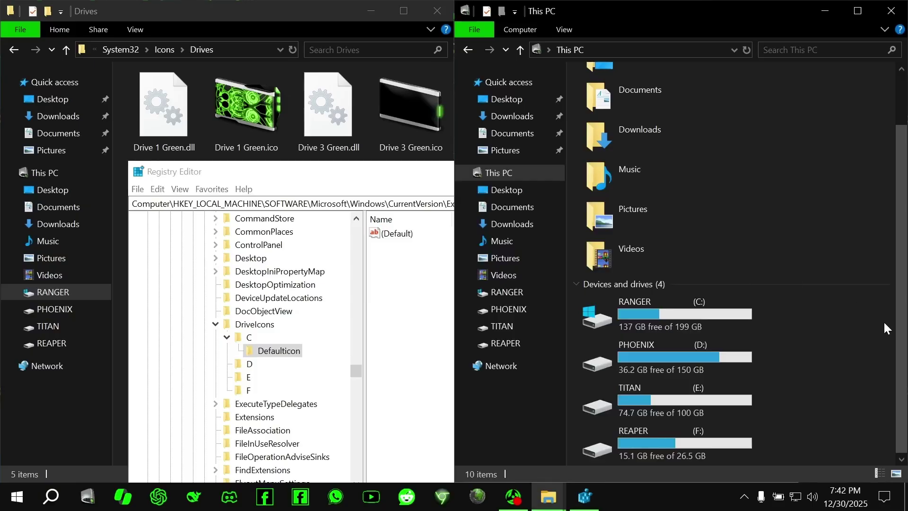
{"action": "right_click", "coordinate": [864, 321]}
{"action": "left_click", "coordinate": [835, 377]}
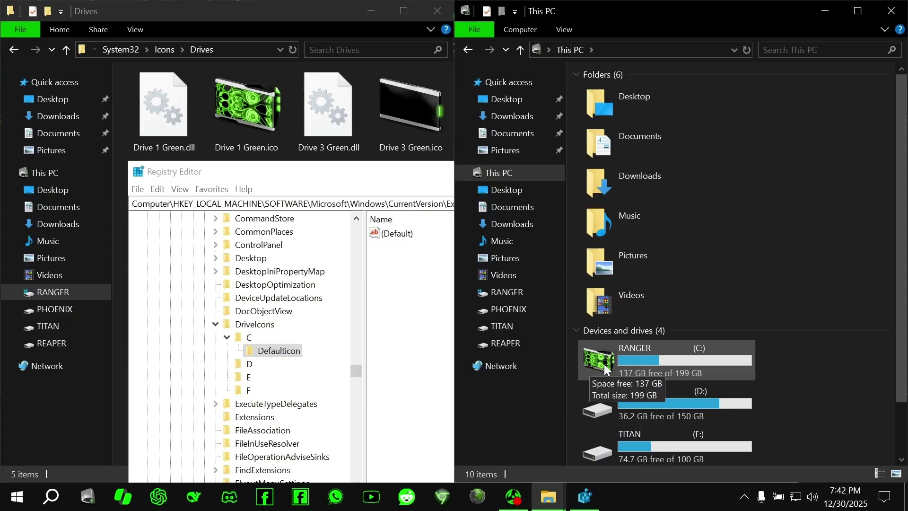
- Create a subkey named Defaulticon inside the D key of DriveIcons
{"action": "left_click", "coordinate": [414, 307]}
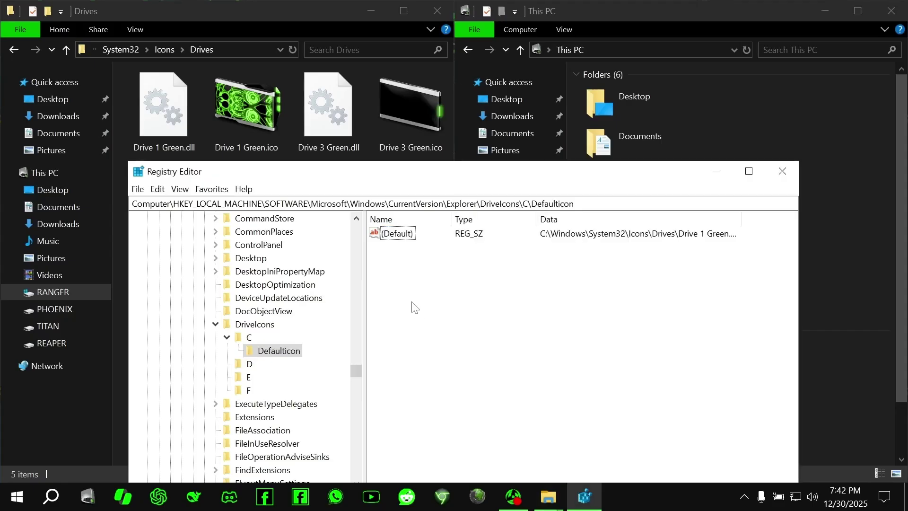
{"action": "left_click", "coordinate": [237, 362]}
{"action": "right_click", "coordinate": [238, 362]}
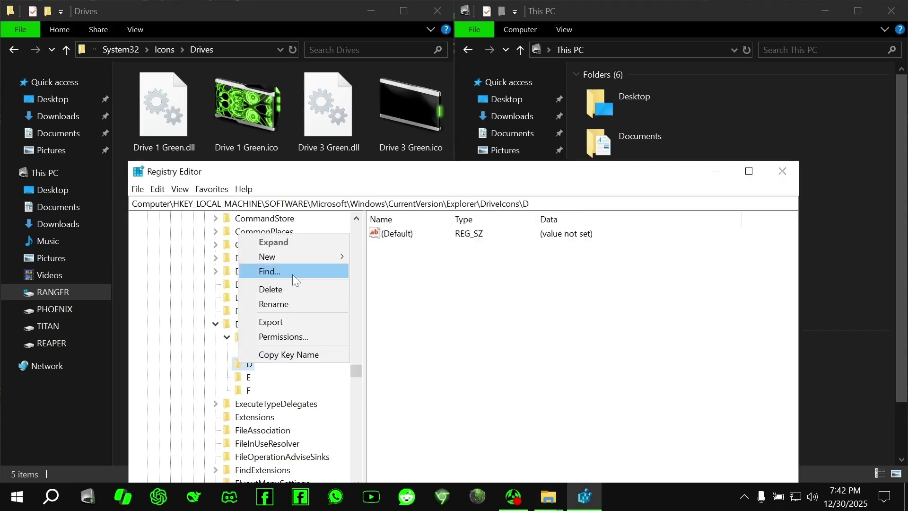
{"action": "mouse_move", "coordinate": [298, 266]}
{"action": "left_click", "coordinate": [394, 258]}
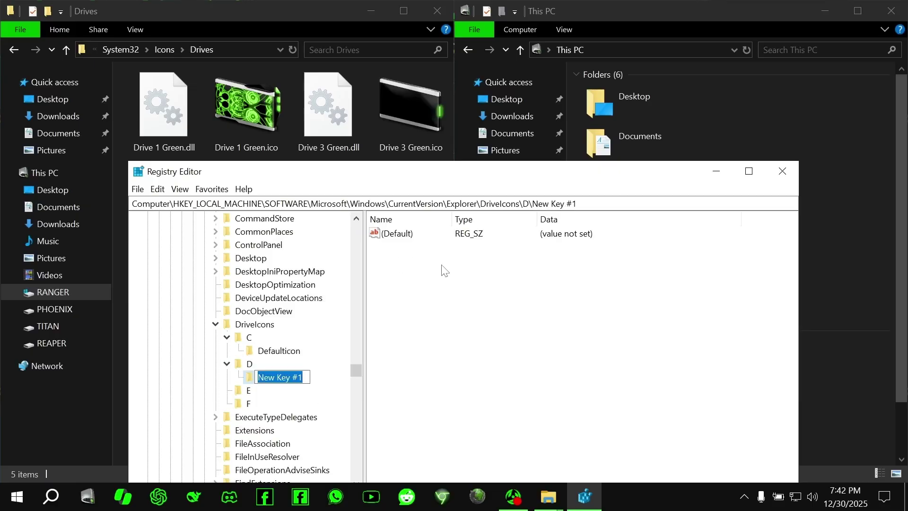
{"action": "type", "text": "DefaultIcon"}
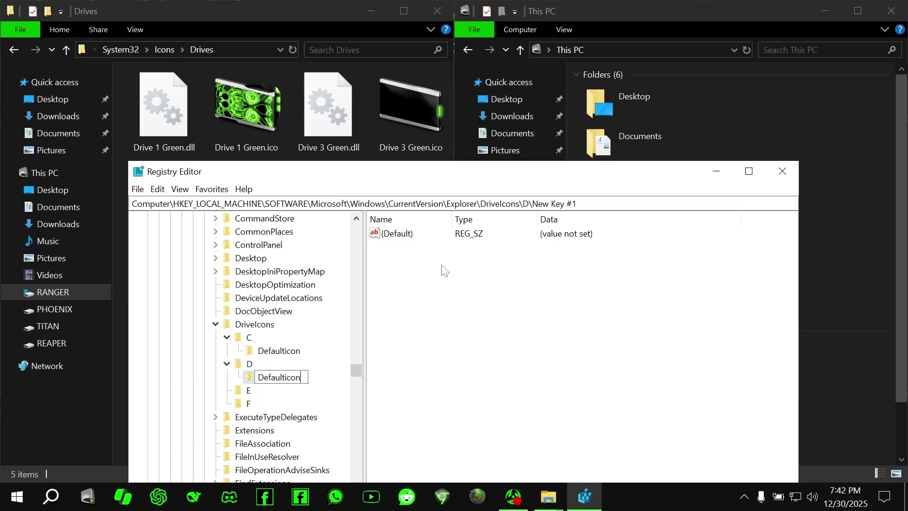
{"action": "key", "text": "Return"}
- Set the default value of D's Defaulticon key to C:\Windows\System32\Icons\Drives\Drive 3 Green.ico
{"action": "double_click", "coordinate": [392, 234]}
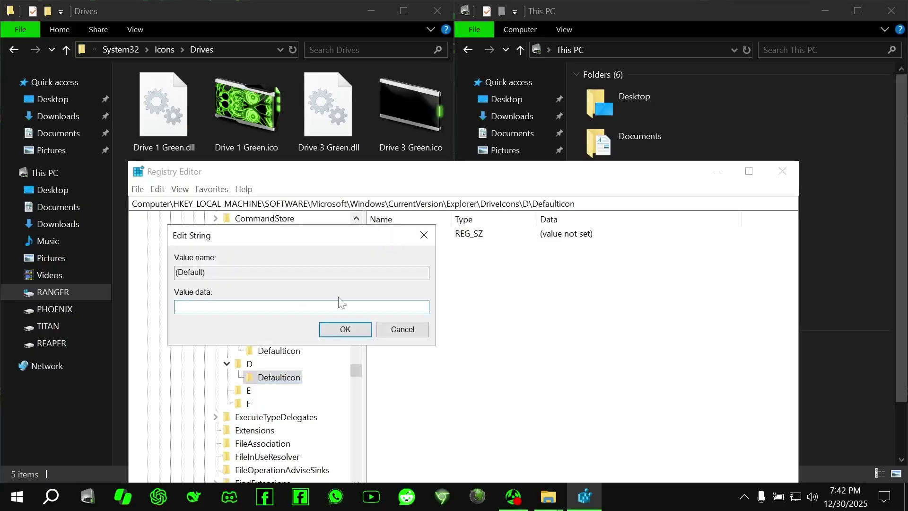
{"action": "key", "text": "super+v"}
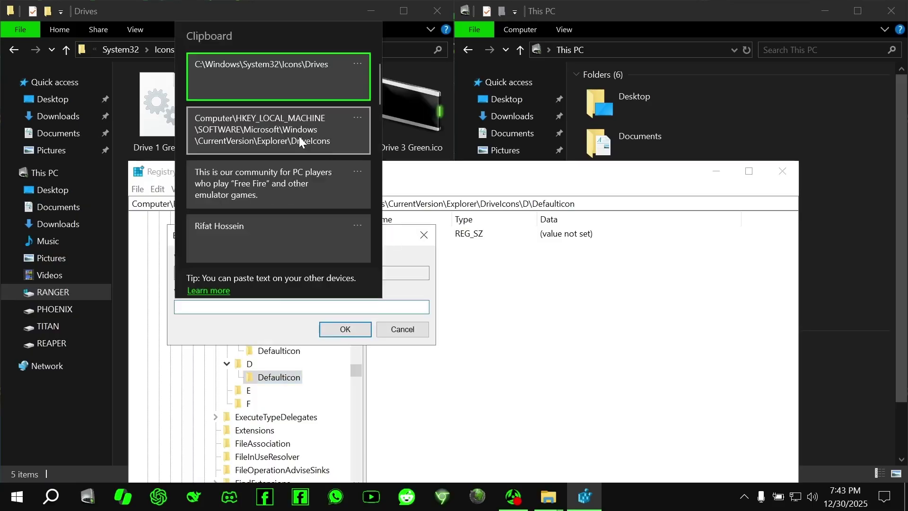
{"action": "key", "text": "Return"}
{"action": "type", "text": "\\Drives\\Drive 3 Gren"}
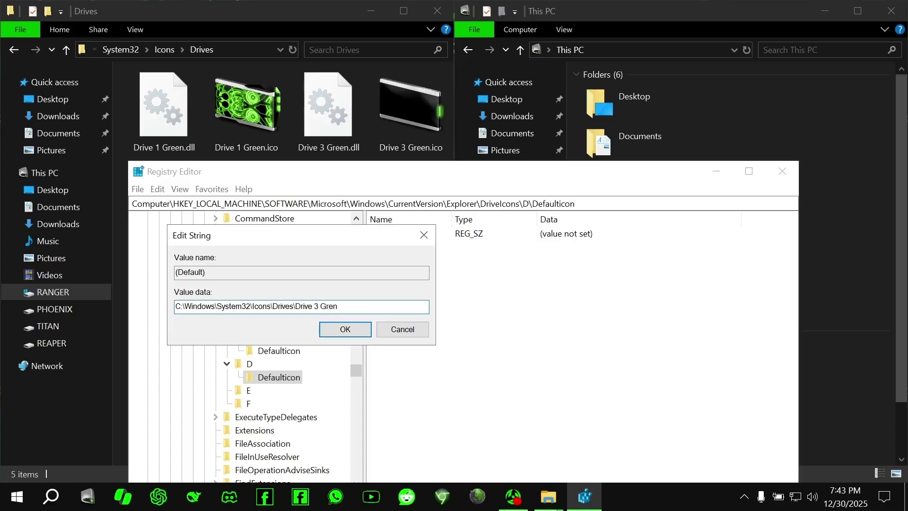
{"action": "key", "text": "BackSpace"}
{"action": "type", "text": "en.ico"}
{"action": "key", "text": "Return"}
- Refresh This PC and collapse its Folders group to show all the drives
{"action": "left_click", "coordinate": [861, 376]}
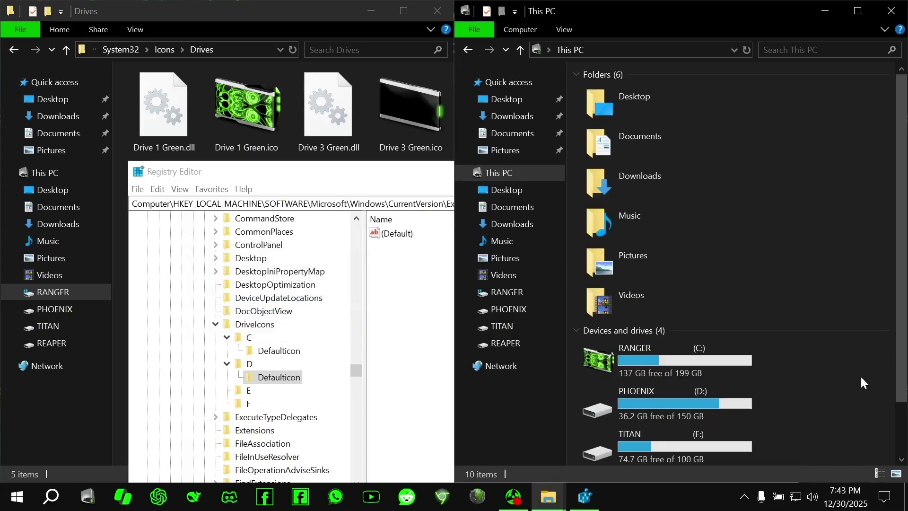
{"action": "key", "text": "F5"}
{"action": "scroll", "coordinate": [757, 414], "scroll_direction": "down", "scroll_amount": 2}
{"action": "scroll", "coordinate": [756, 414], "scroll_direction": "up", "scroll_amount": 2}
{"action": "left_click", "coordinate": [576, 74]}
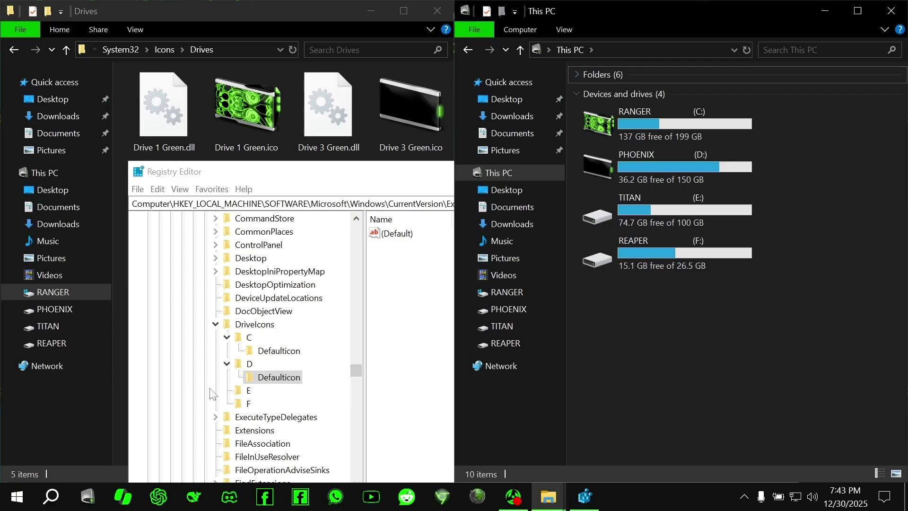
- Create a subkey named Defaulticon inside the E key of DriveIcons
{"action": "right_click", "coordinate": [240, 390]}
{"action": "mouse_move", "coordinate": [316, 284]}
{"action": "left_click", "coordinate": [378, 283]}
{"action": "type", "text": "Defa"}
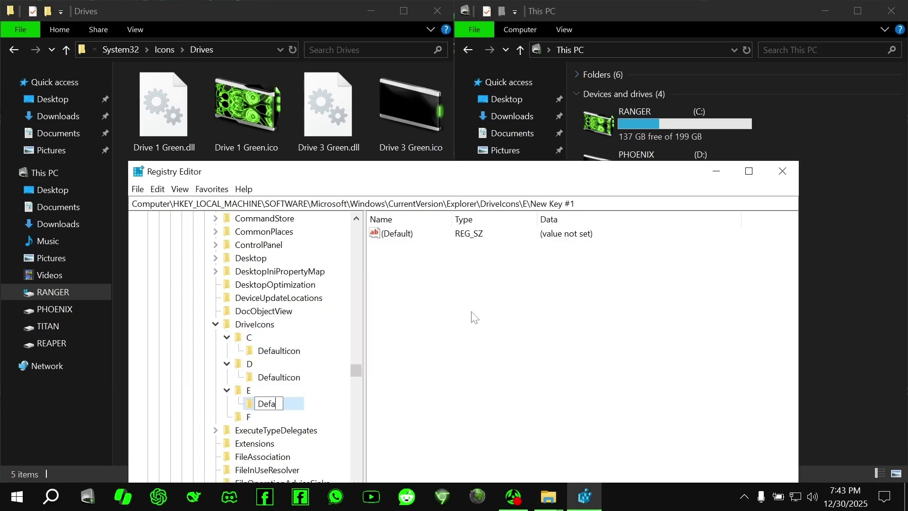
{"action": "type", "text": "ulticon"}
{"action": "key", "text": "Return"}
- Set the default value of E's Defaulticon key to C:\Windows\System32\Icons\Drives\Drive 3 Green.ico and refresh This PC
{"action": "double_click", "coordinate": [398, 234]}
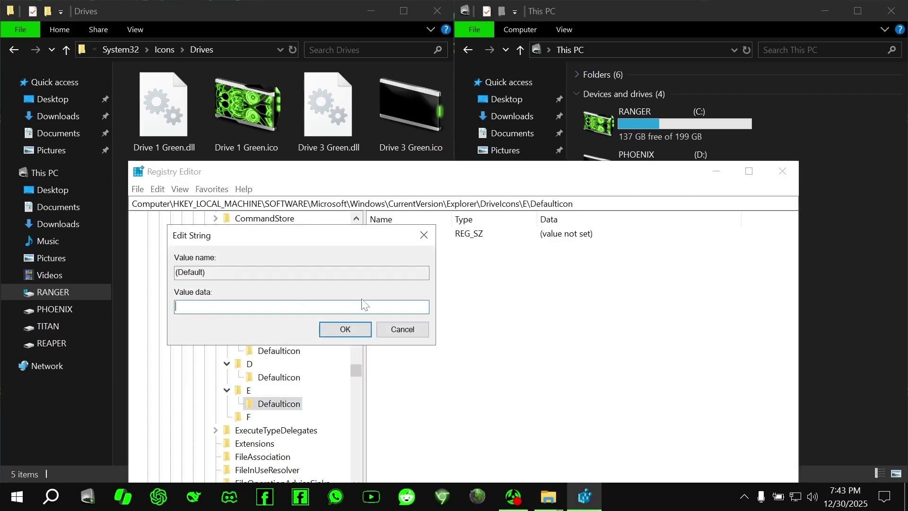
{"action": "type", "text": "C:\\Windows\\System32\\Icons\\Drives"}
{"action": "type", "text": "\\Drive "}
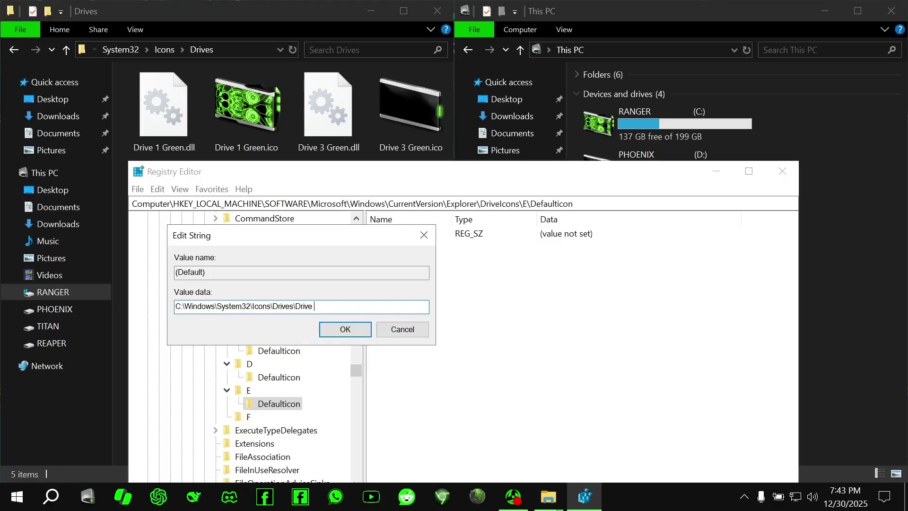
{"action": "type", "text": "3 Green.ico"}
{"action": "key", "text": "Return"}
{"action": "right_click", "coordinate": [743, 228]}
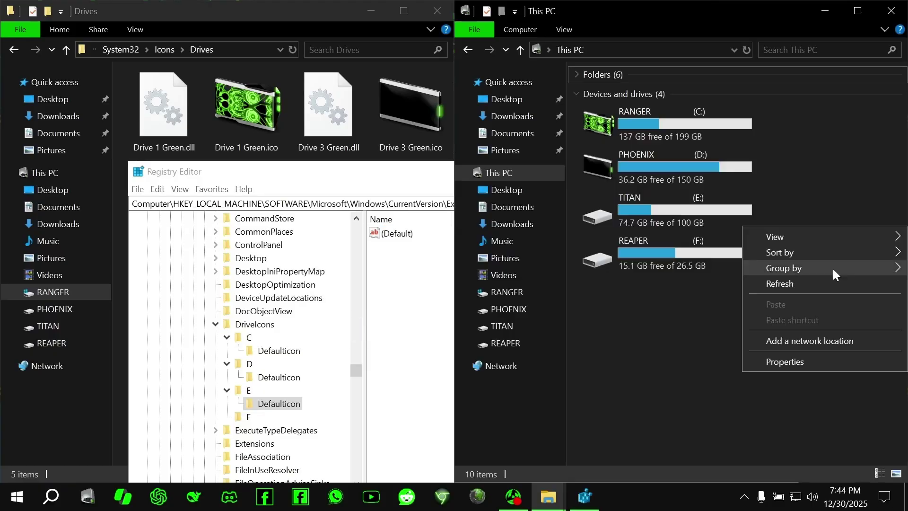
{"action": "key", "text": "Escape"}
- Create a subkey named Defaulticon inside the F key of DriveIcons
{"action": "left_click", "coordinate": [248, 417]}
{"action": "right_click", "coordinate": [249, 416]}
{"action": "left_click", "coordinate": [390, 315]}
{"action": "type", "text": "De"}
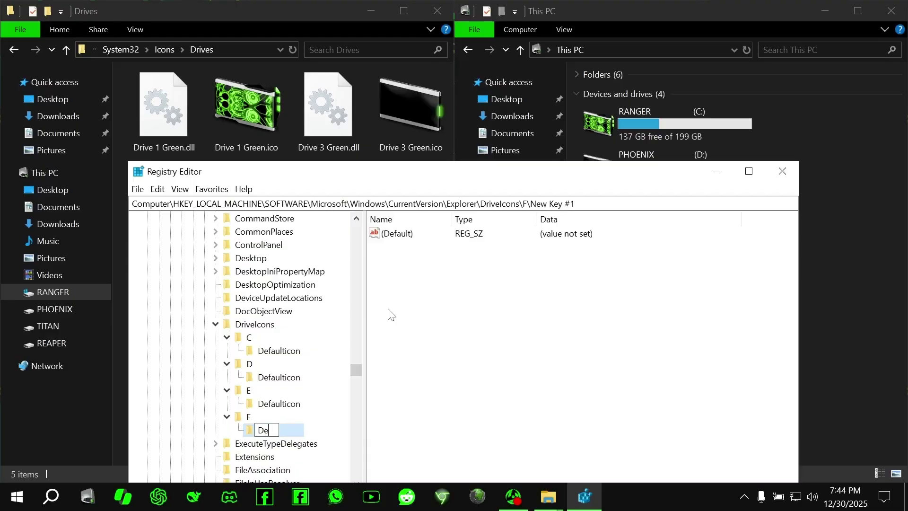
{"action": "type", "text": "faultIcon"}
{"action": "key", "text": "Return"}
- Set the default value of F's Defaulticon key to C:\Windows\System32\Icons\Drives\Drive 3 Green.ico
{"action": "double_click", "coordinate": [392, 234]}
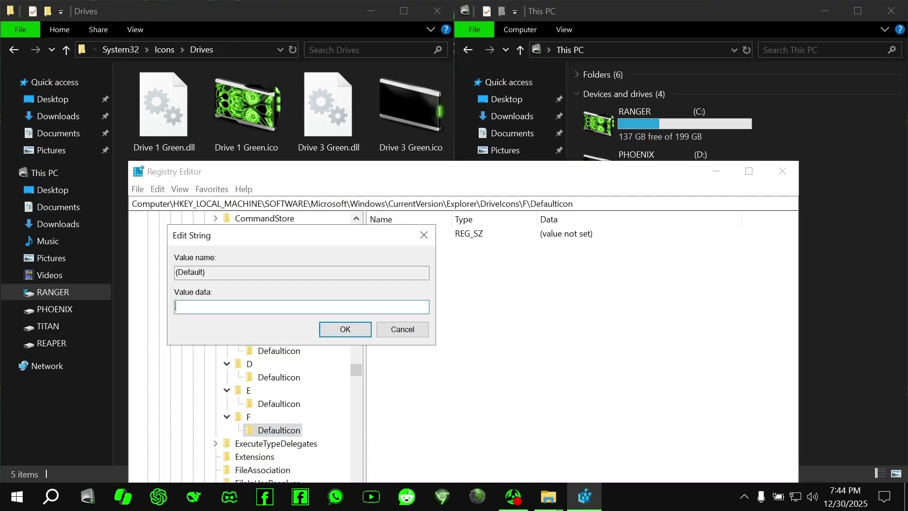
{"action": "type", "text": "C:\\Windows\\System32\\Icons\\Drives\\"}
{"action": "type", "text": "Drive 3 Green.ico"}
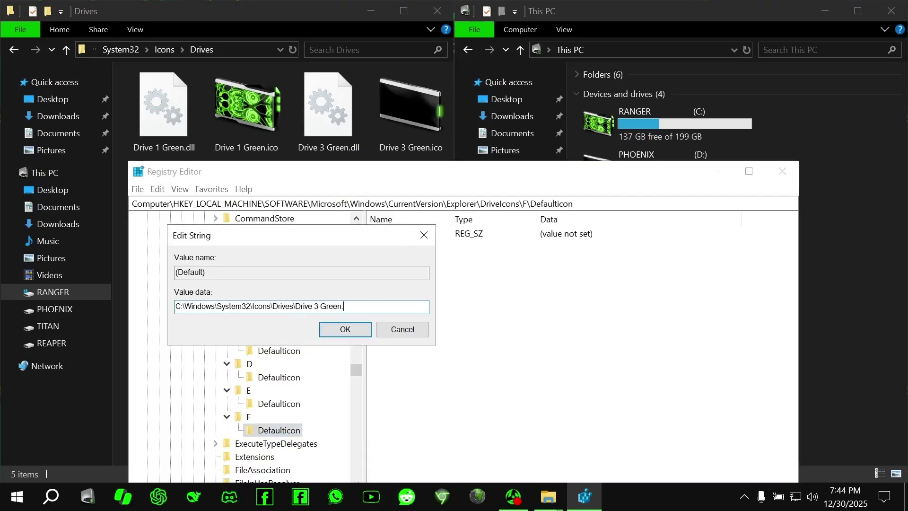
{"action": "key", "text": "Return"}
- Refresh This PC and check the icons of all four drives
{"action": "left_click", "coordinate": [802, 209]}
{"action": "right_click", "coordinate": [802, 209]}
{"action": "mouse_move", "coordinate": [799, 254]}
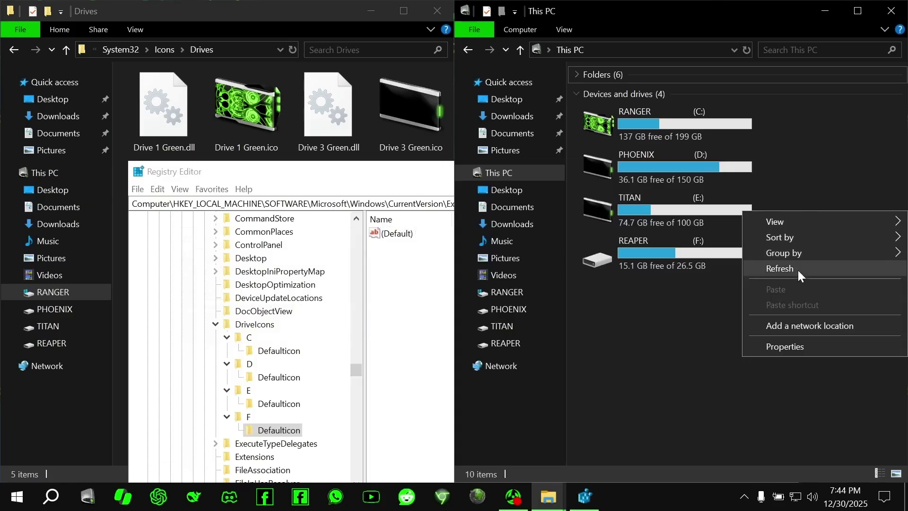
{"action": "left_click", "coordinate": [799, 270]}
{"action": "left_click_drag", "start_coordinate": [639, 302], "coordinate": [717, 118]}
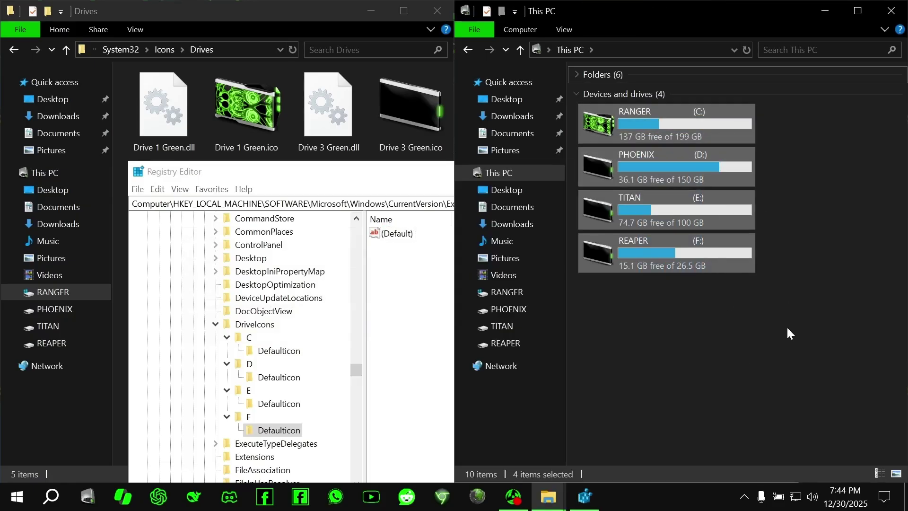
- Close Registry Editor and both File Explorer windows
{"action": "left_click", "coordinate": [405, 265]}
{"action": "right_click", "coordinate": [397, 234]}
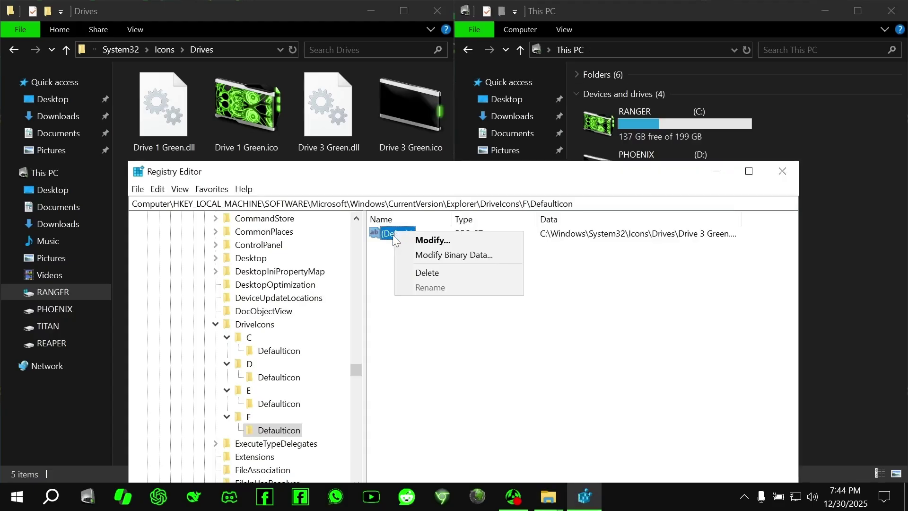
{"action": "left_click", "coordinate": [423, 231]}
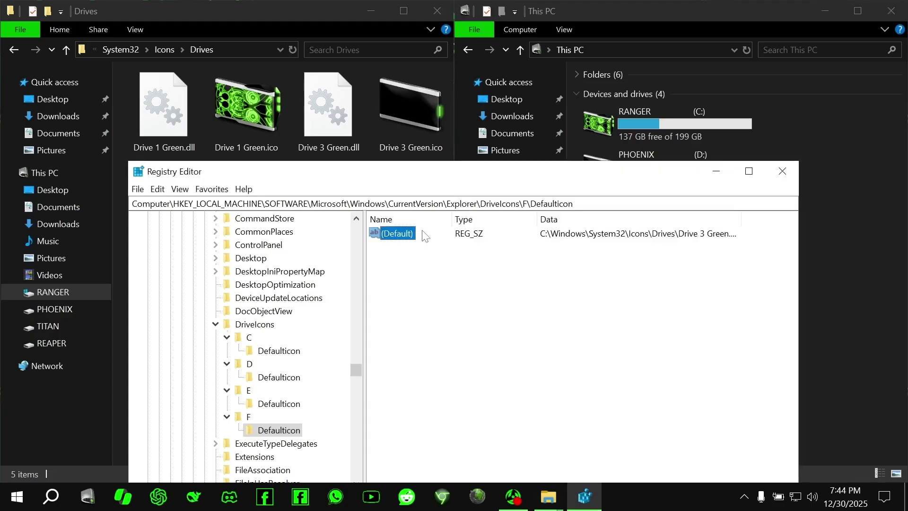
{"action": "left_click", "coordinate": [783, 171]}
{"action": "left_click", "coordinate": [354, 257]}
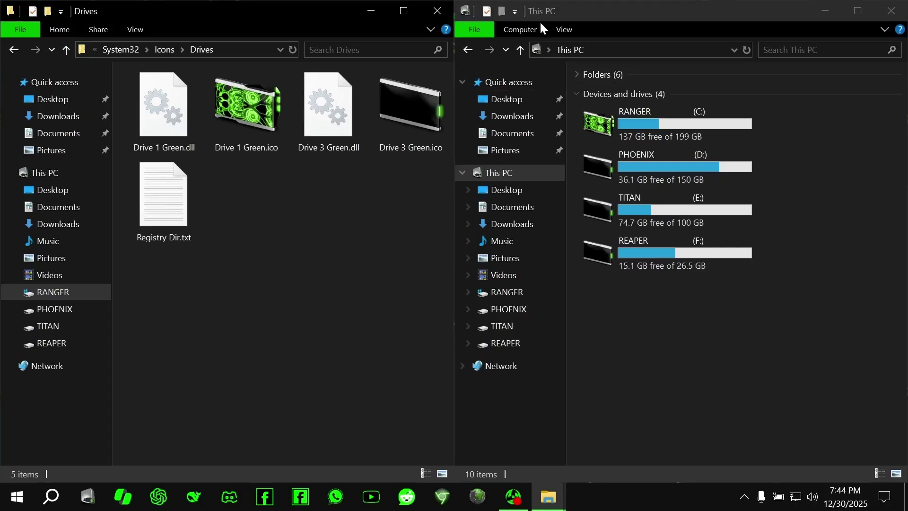
{"action": "left_click", "coordinate": [428, 12]}
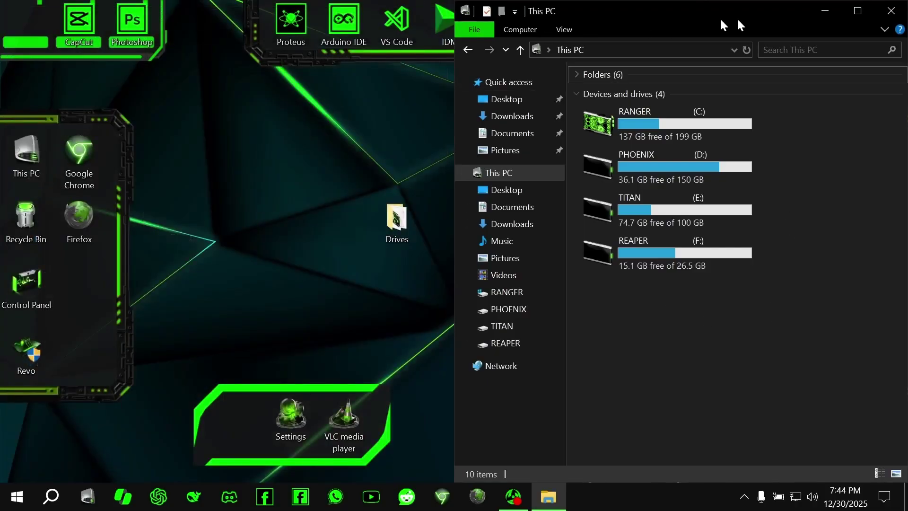
{"action": "left_click_drag", "start_coordinate": [736, 17], "coordinate": [442, 18]}
{"action": "left_click", "coordinate": [598, 11]}
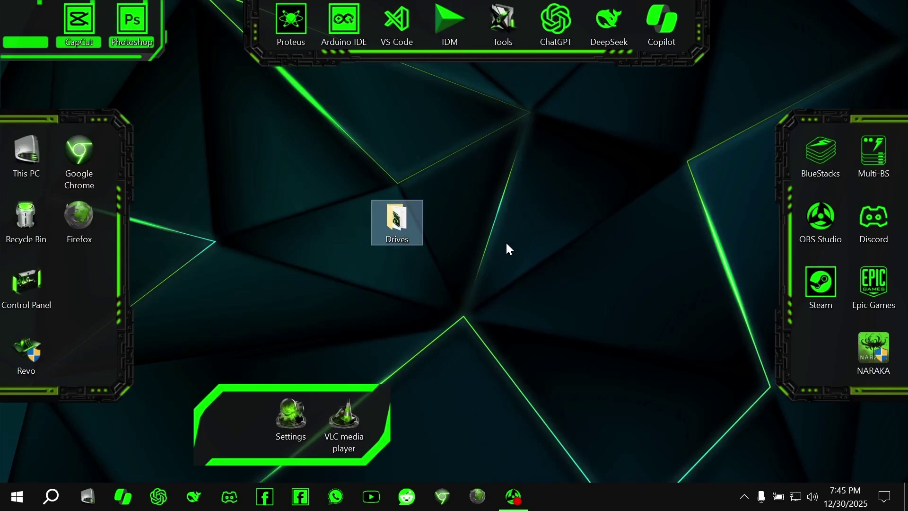
- Reopen This PC from the desktop in a maximized window to examine the drive icons
{"action": "double_click", "coordinate": [7, 157]}
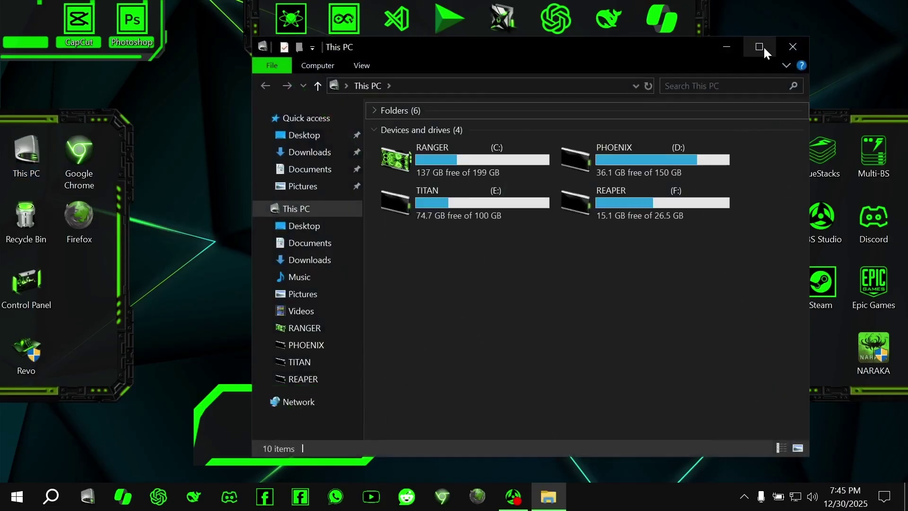
{"action": "left_click", "coordinate": [760, 47]}
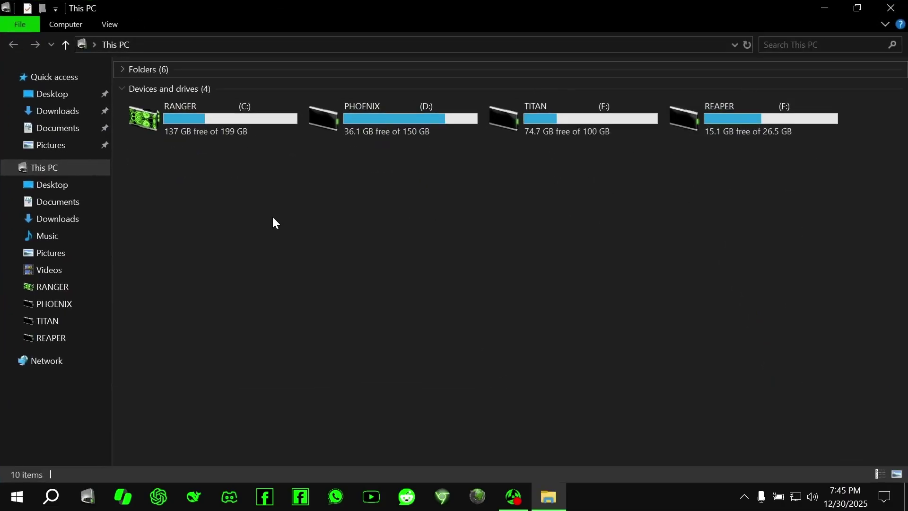